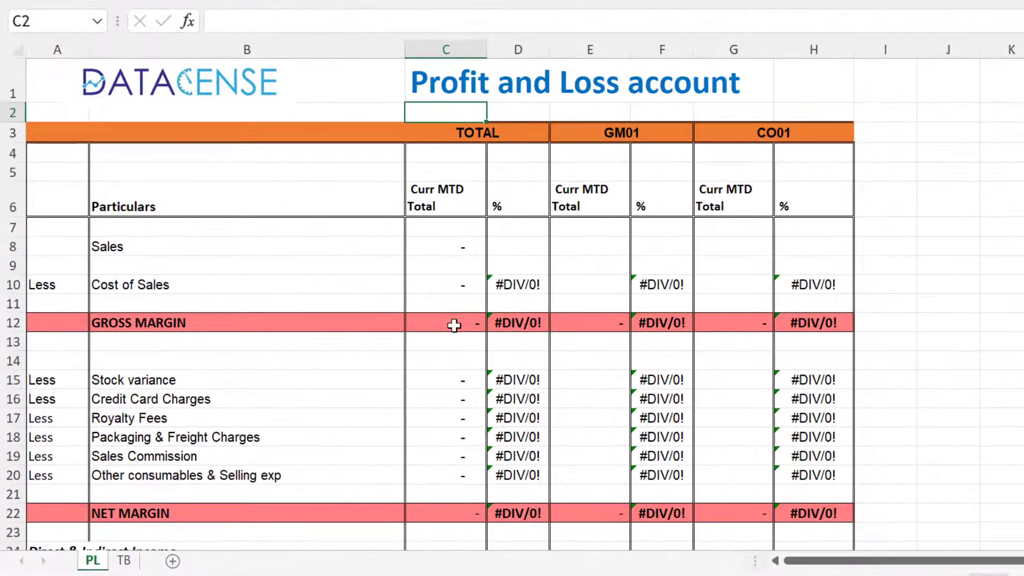
- Review the PL line items and store headings, then the TB Particulars, Store Code and Amount columns
drag(187, 246, 187, 526)
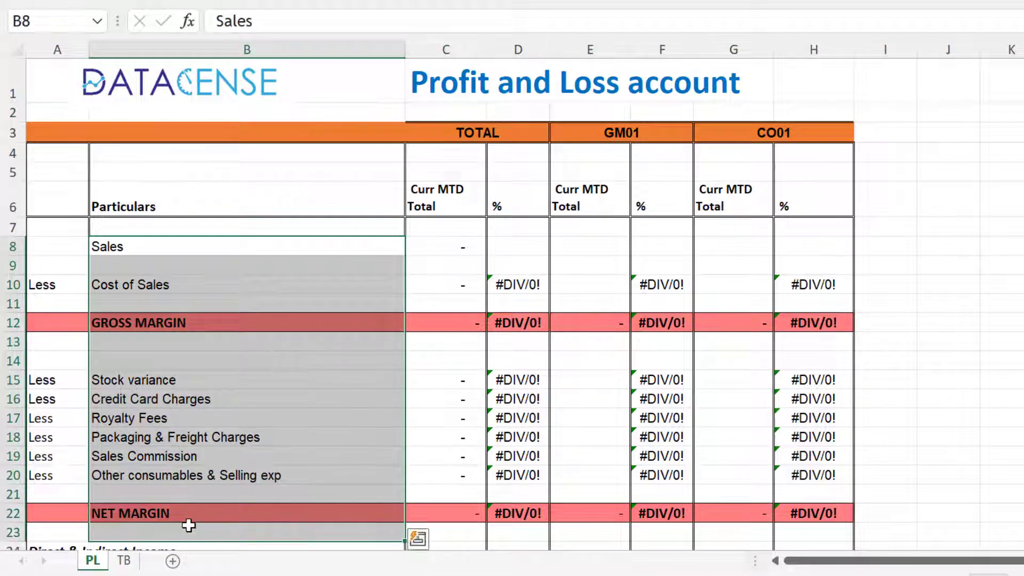
drag(202, 380, 239, 474)
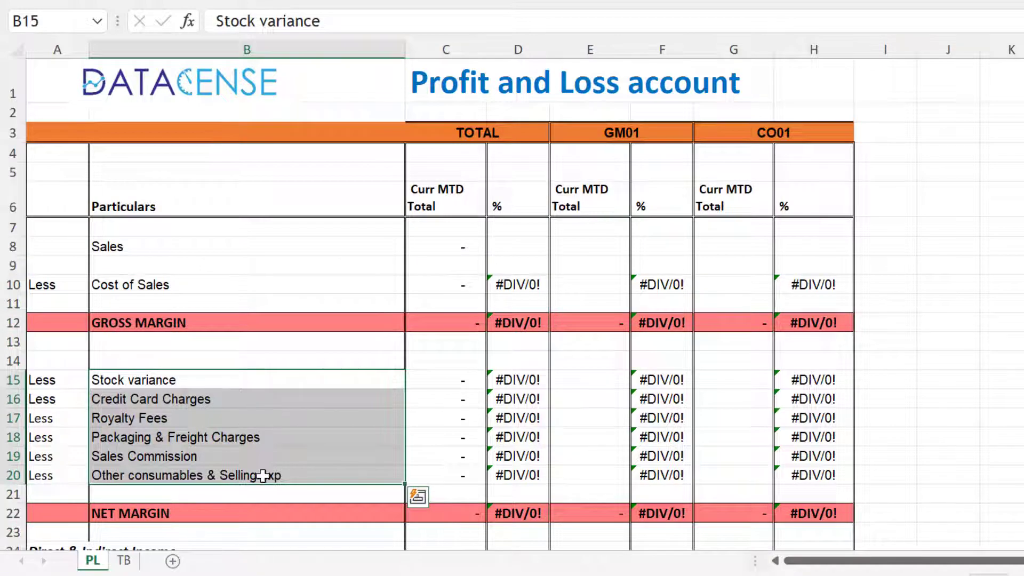
click(781, 126)
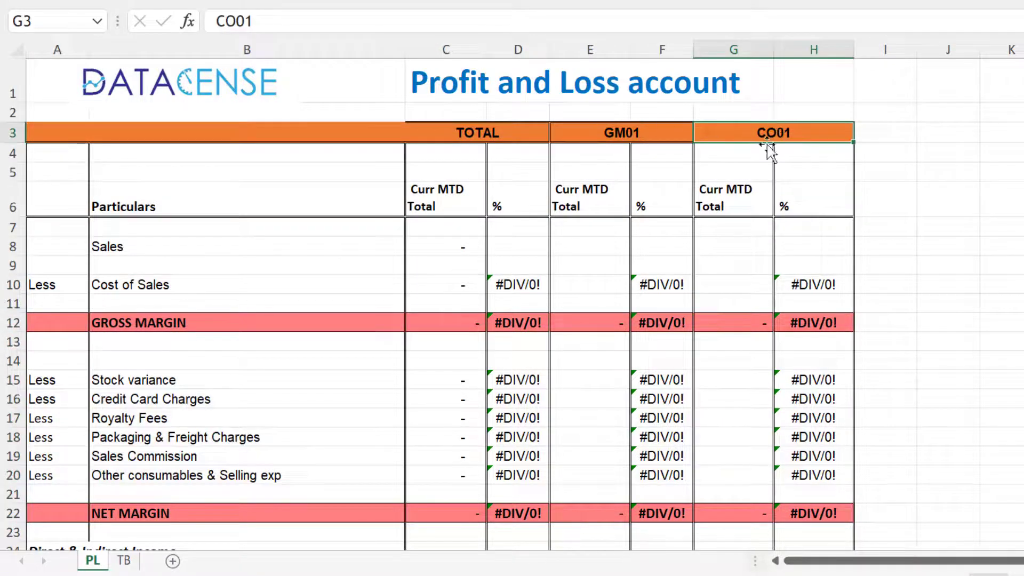
click(124, 561)
click(555, 293)
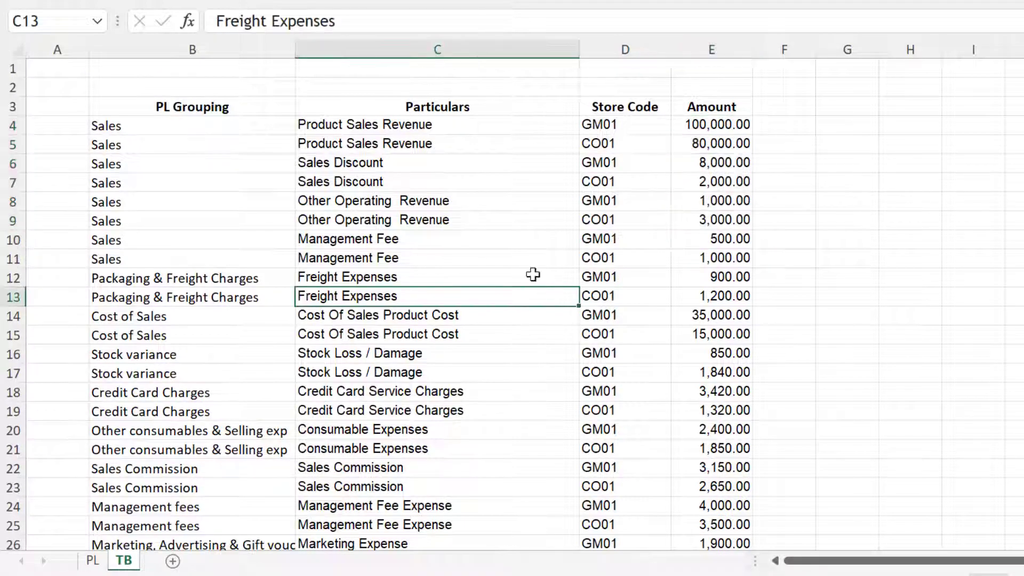
click(407, 49)
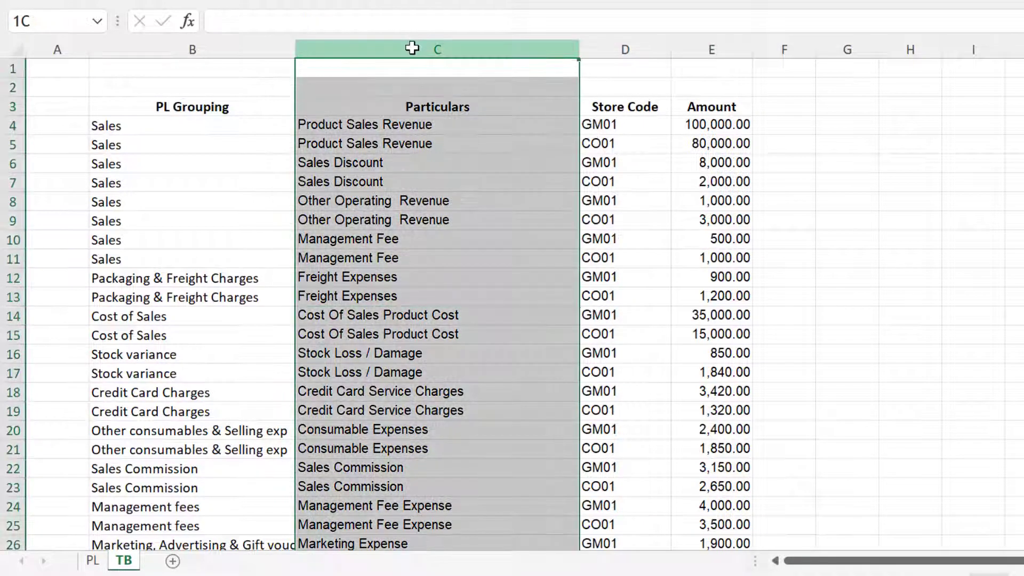
click(625, 49)
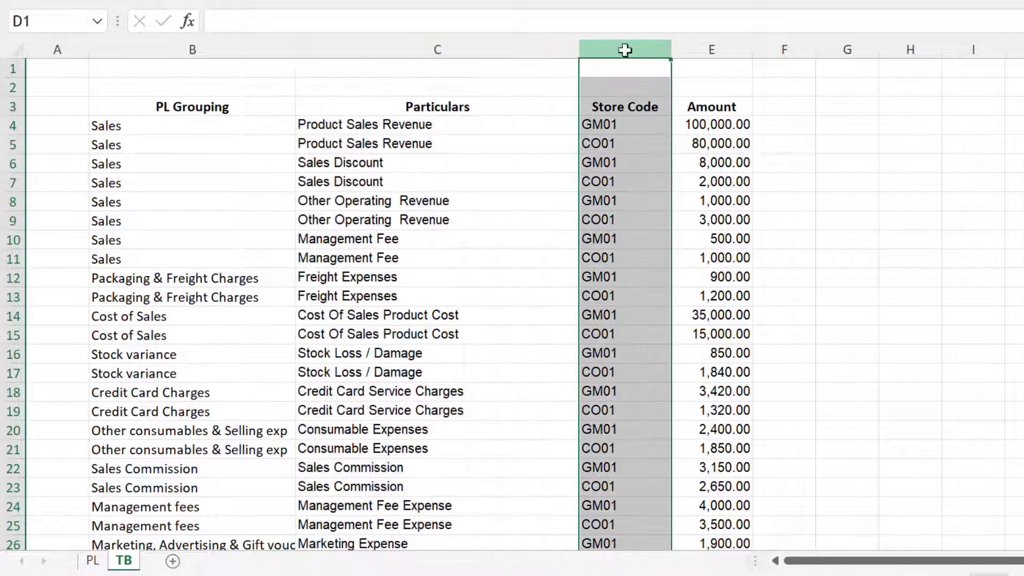
click(723, 48)
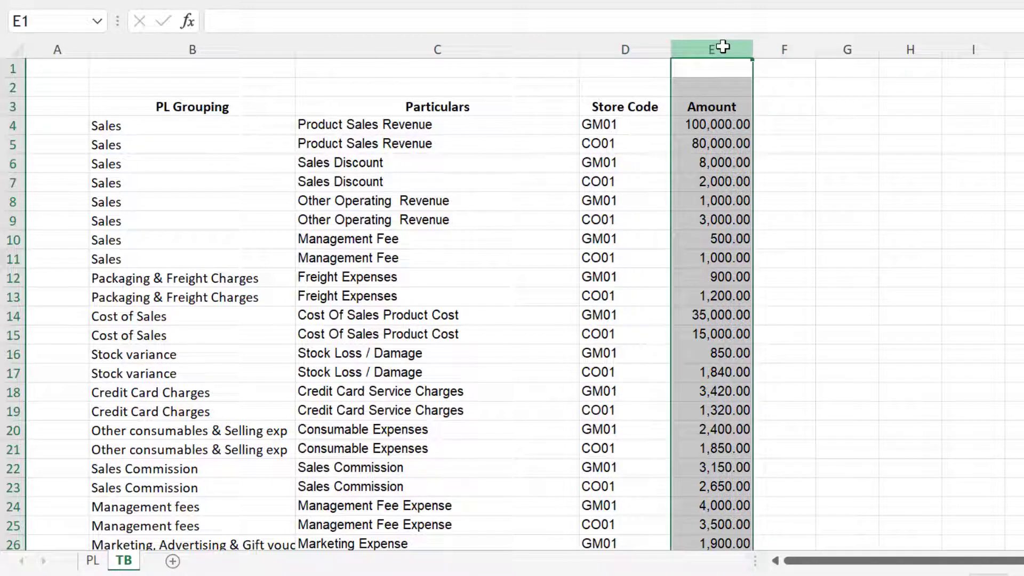
- Inspect the TB PL Grouping column against the Sales and Cost Of Sales particulars
drag(206, 124, 165, 549)
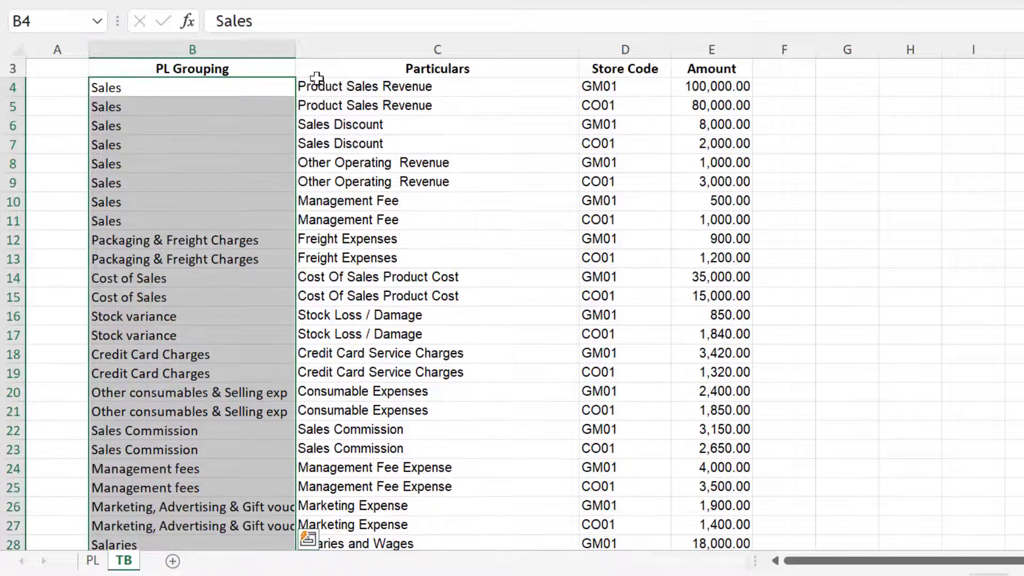
drag(315, 88, 305, 223)
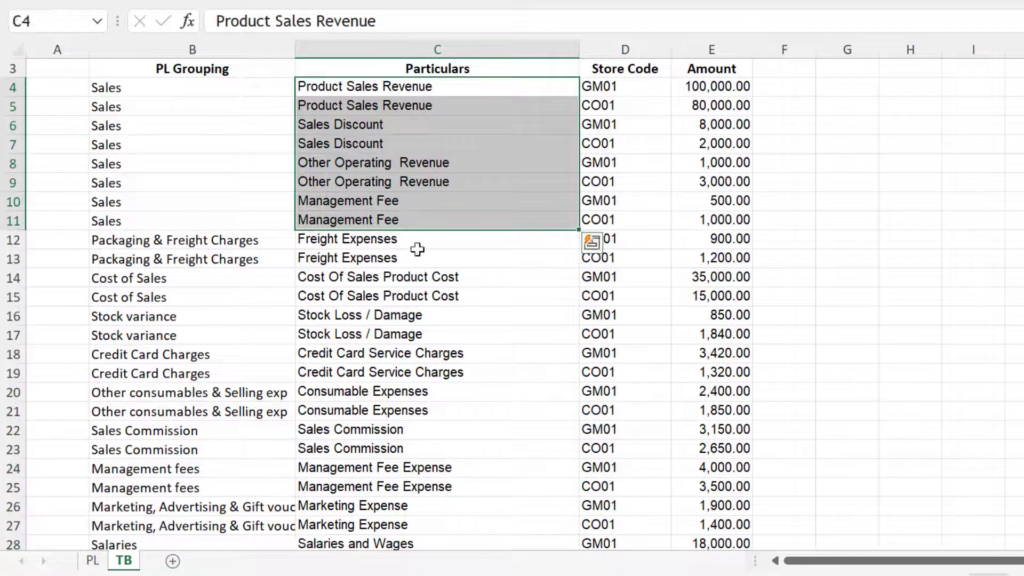
drag(338, 273, 339, 295)
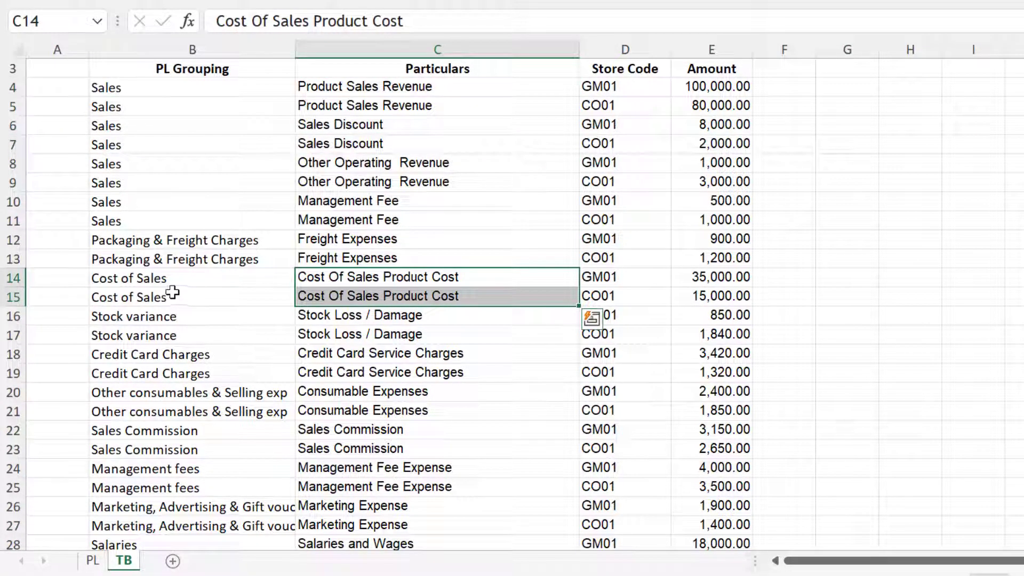
scroll(448, 420, down, 8)
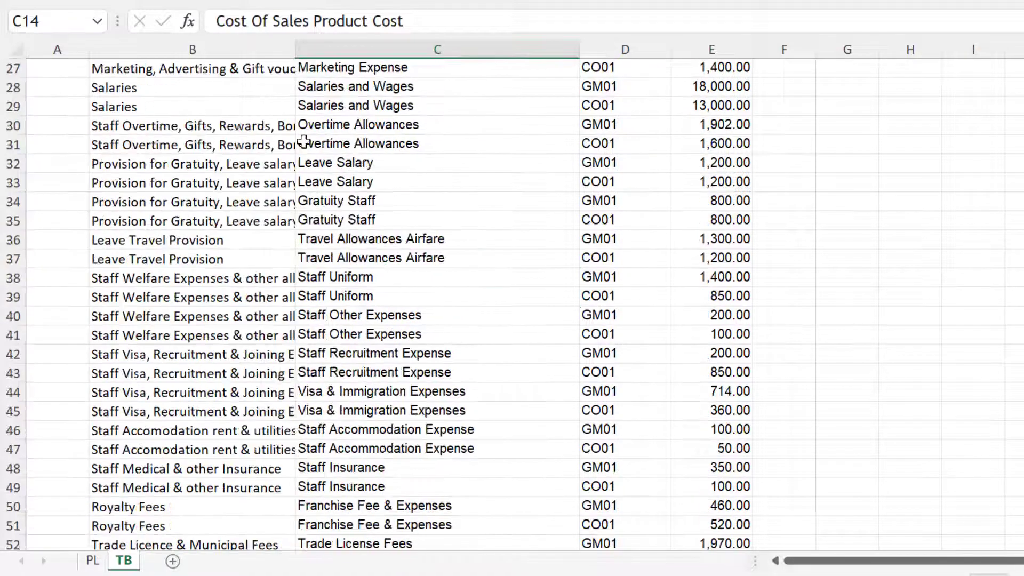
click(223, 40)
scroll(372, 394, down, 9)
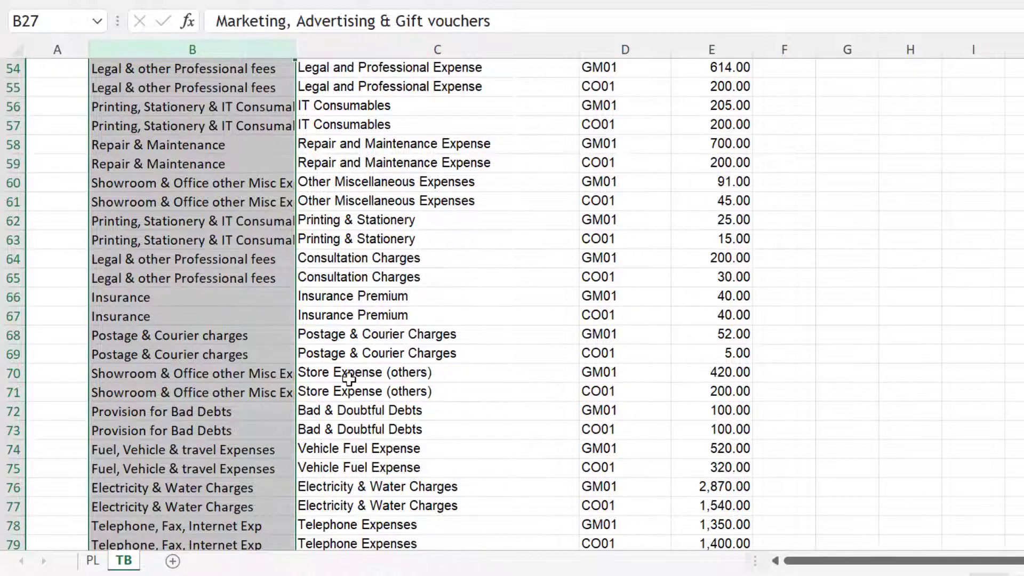
scroll(374, 320, up, 18)
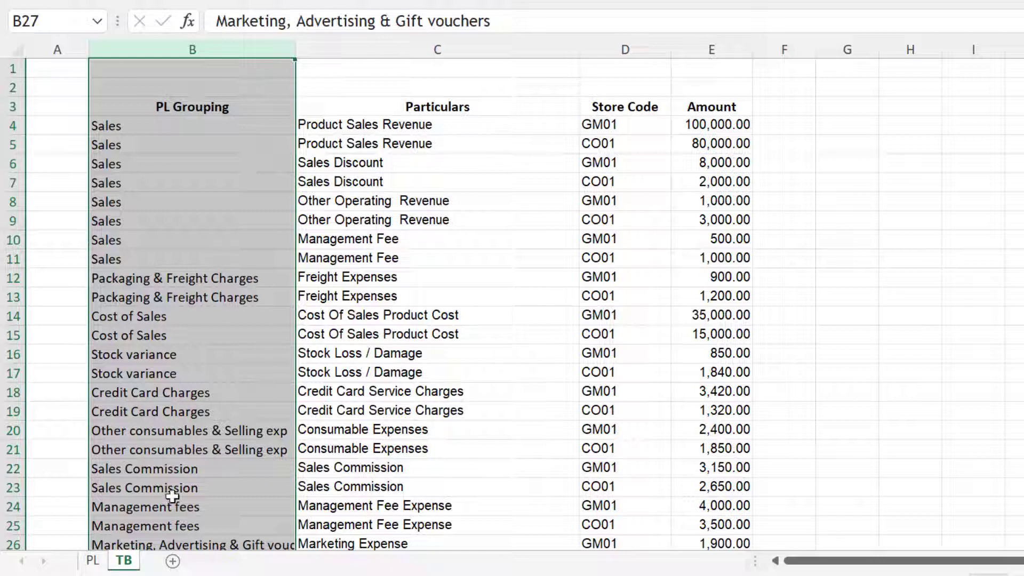
- Compare the PL Sales cell E8 and label B8 with the first TB record B4:E4
click(92, 561)
click(583, 249)
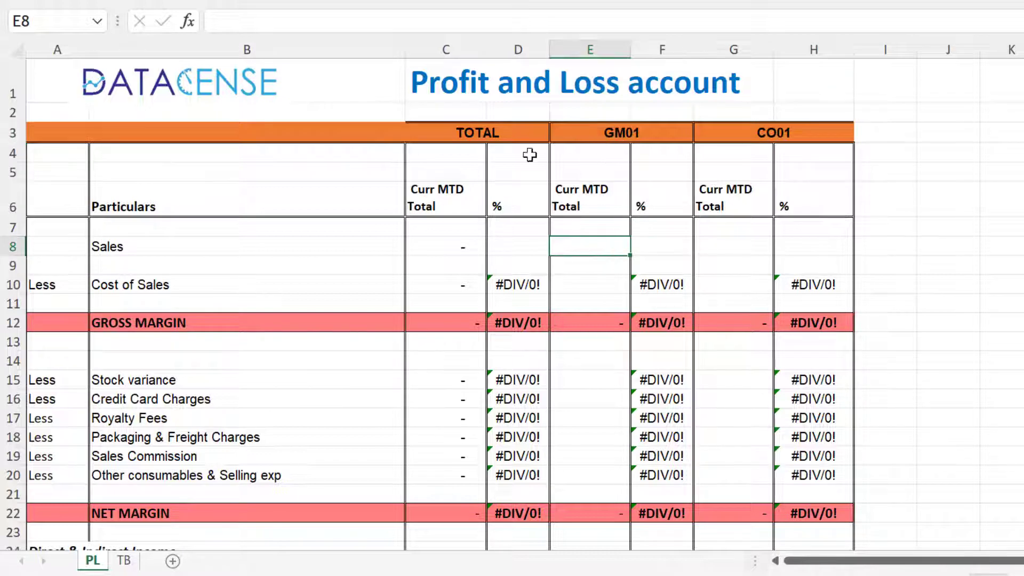
click(164, 246)
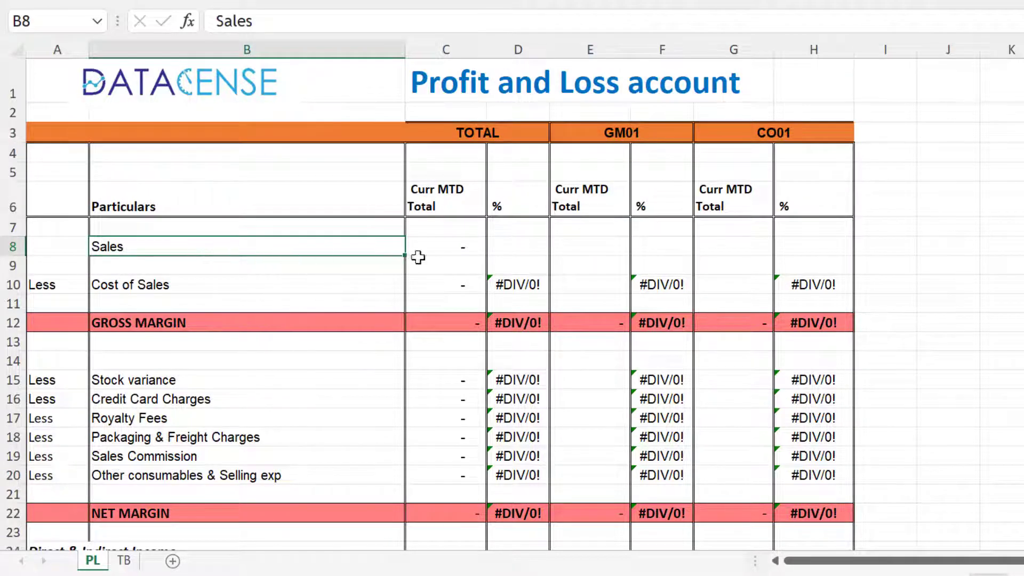
click(128, 560)
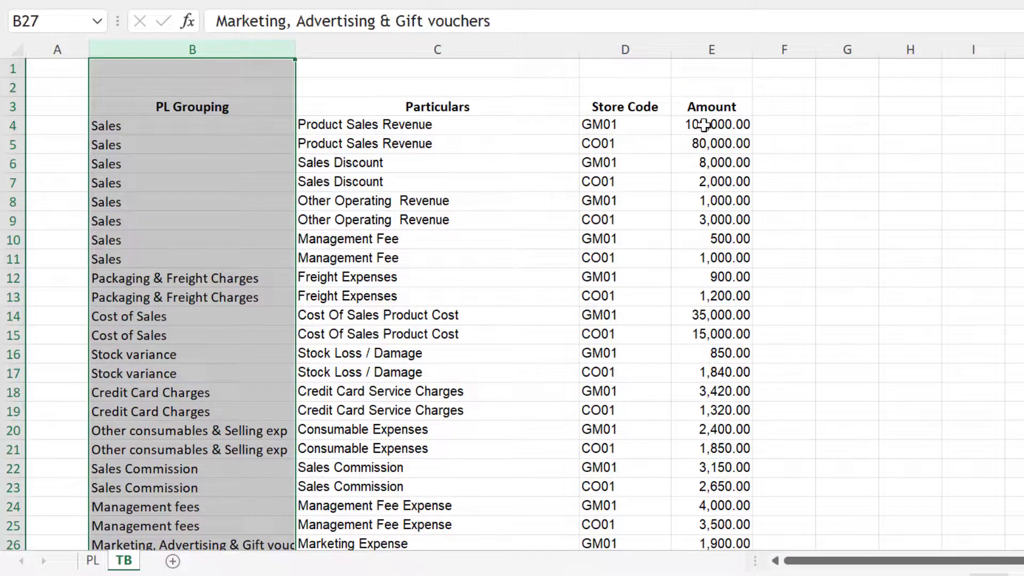
click(703, 124)
drag(192, 126, 710, 126)
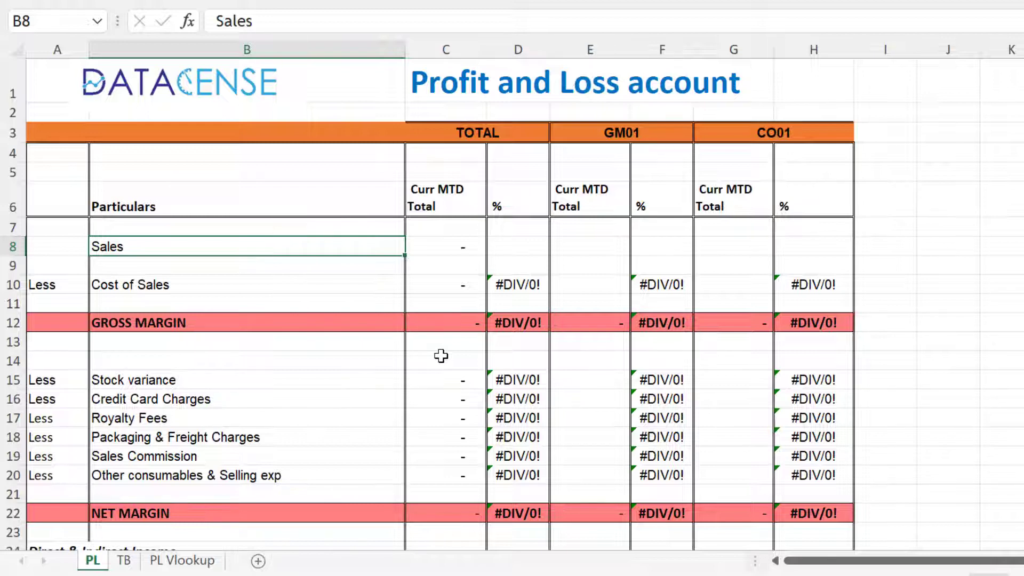
- Review the PL Sales row: GM01 and CO01 amount columns and the C8 total formula
click(518, 249)
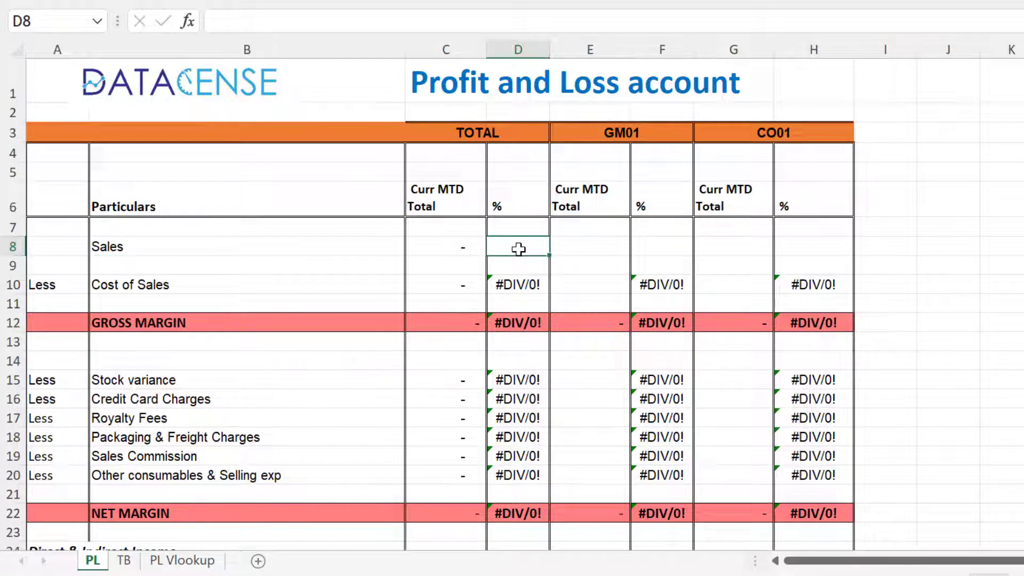
click(574, 253)
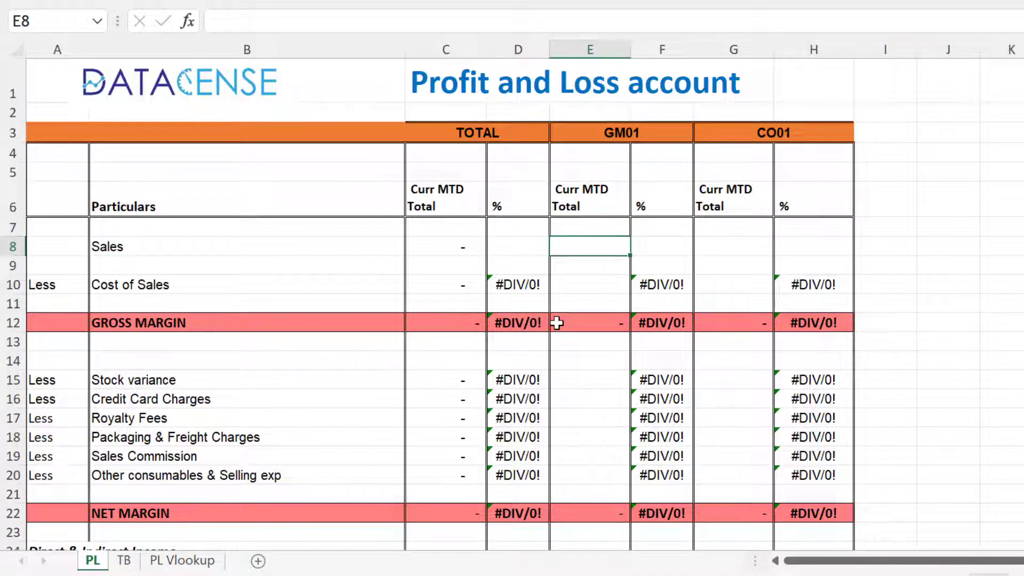
click(618, 131)
click(608, 308)
click(727, 144)
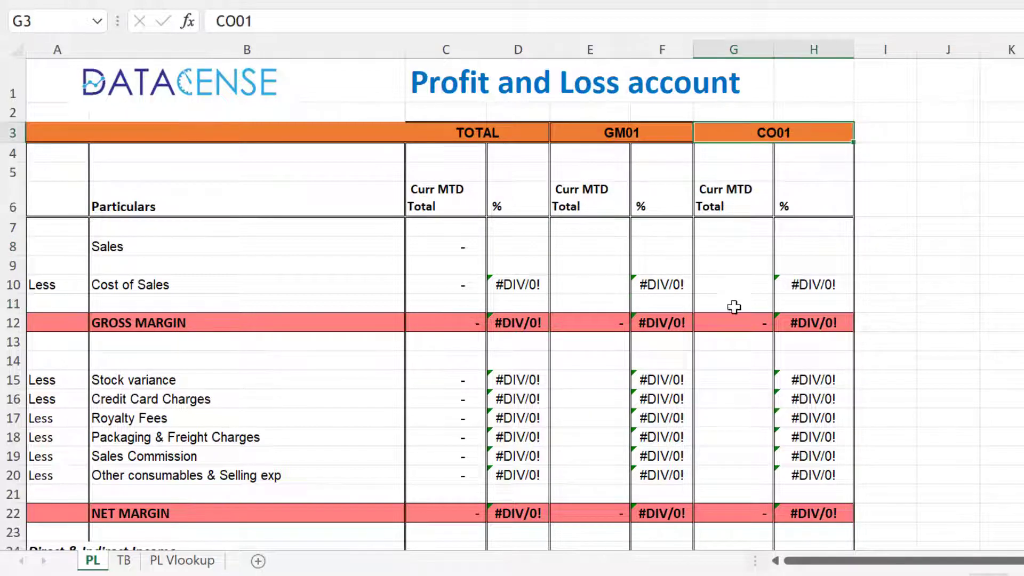
click(734, 305)
click(448, 250)
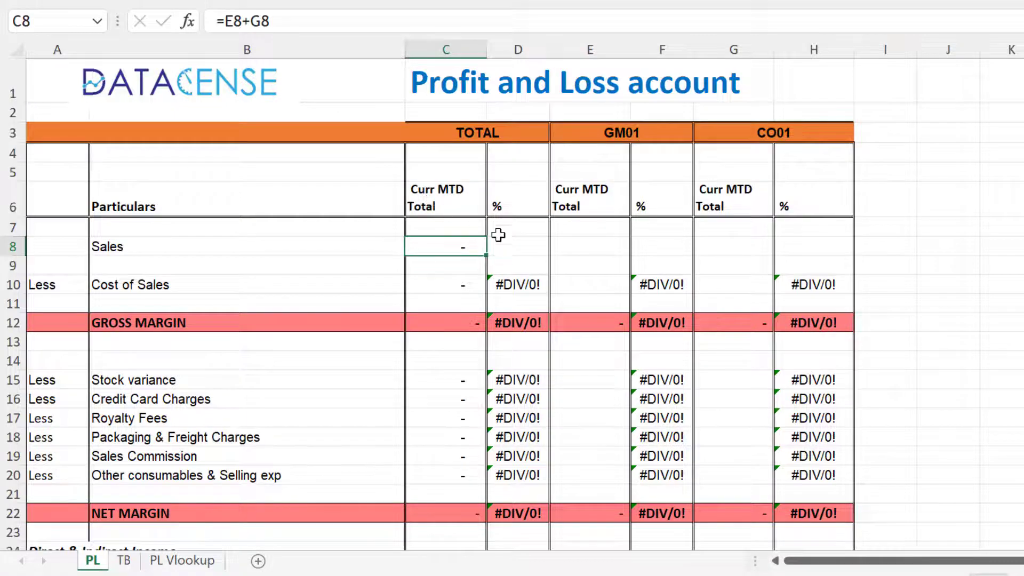
- Start =SUMIFS in E8 with the absolute sum range TB!$E:$E
click(584, 248)
text(=)
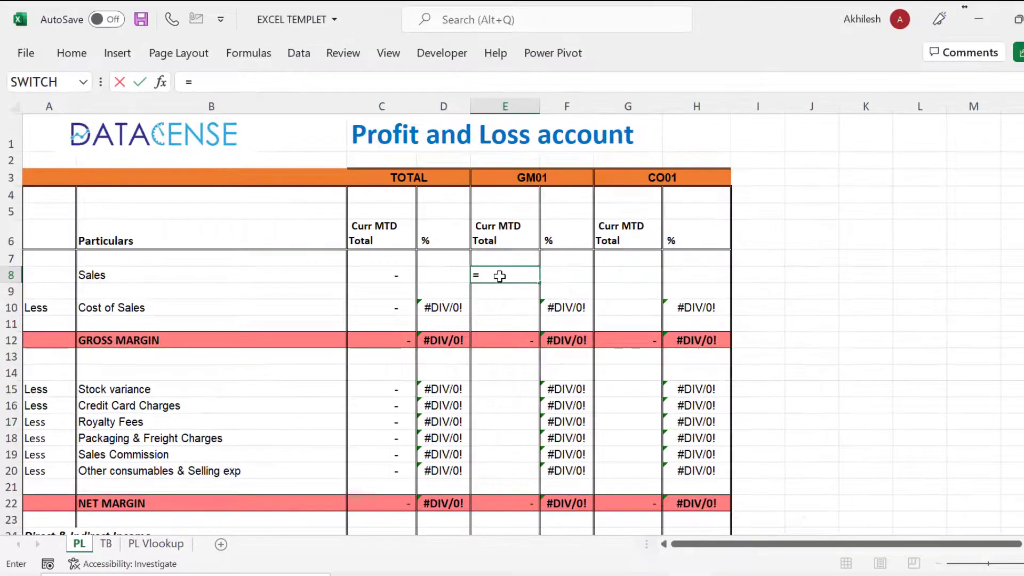
text(sumifs)
key(Tab)
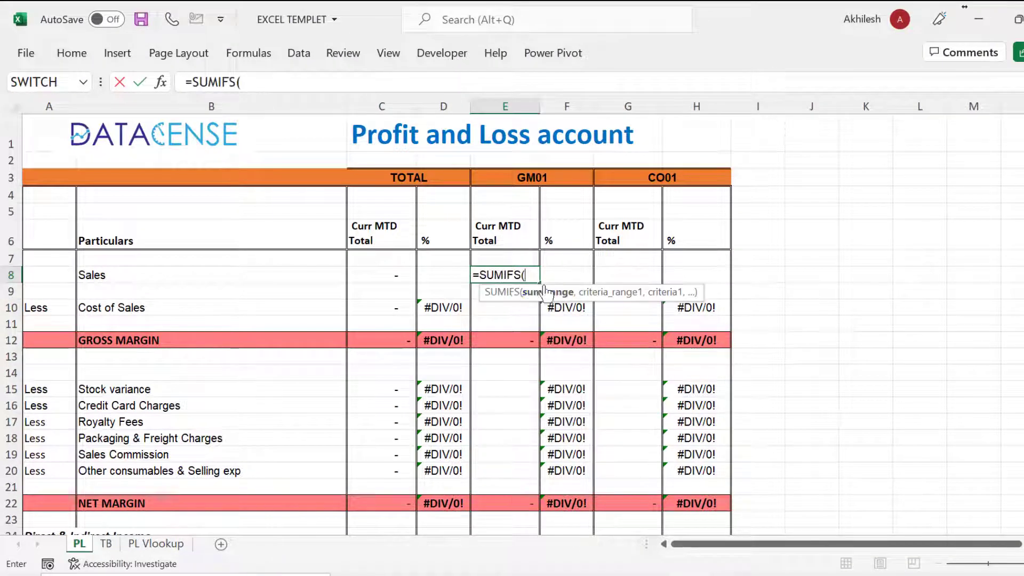
click(106, 544)
click(609, 102)
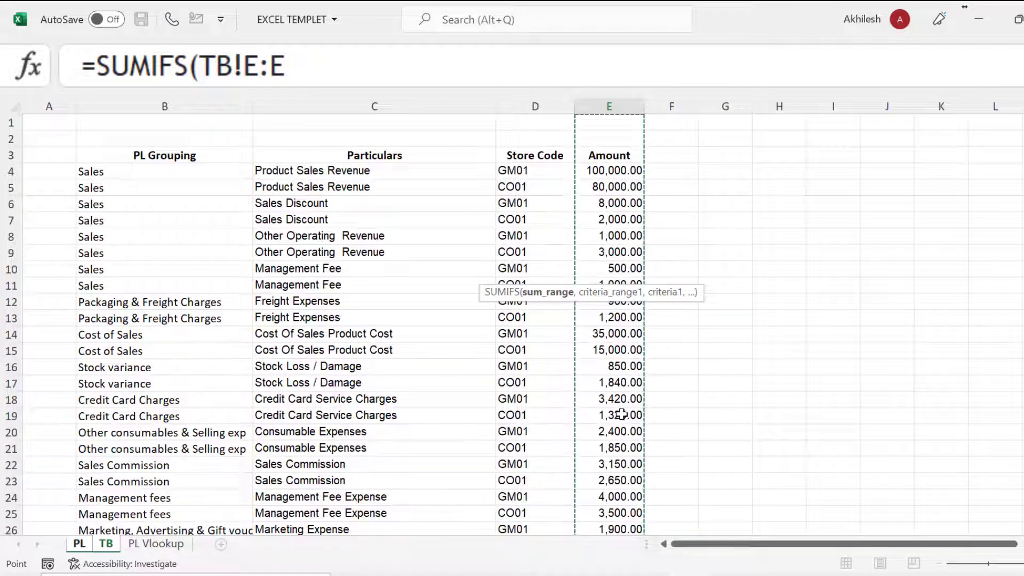
key(F4)
text(,)
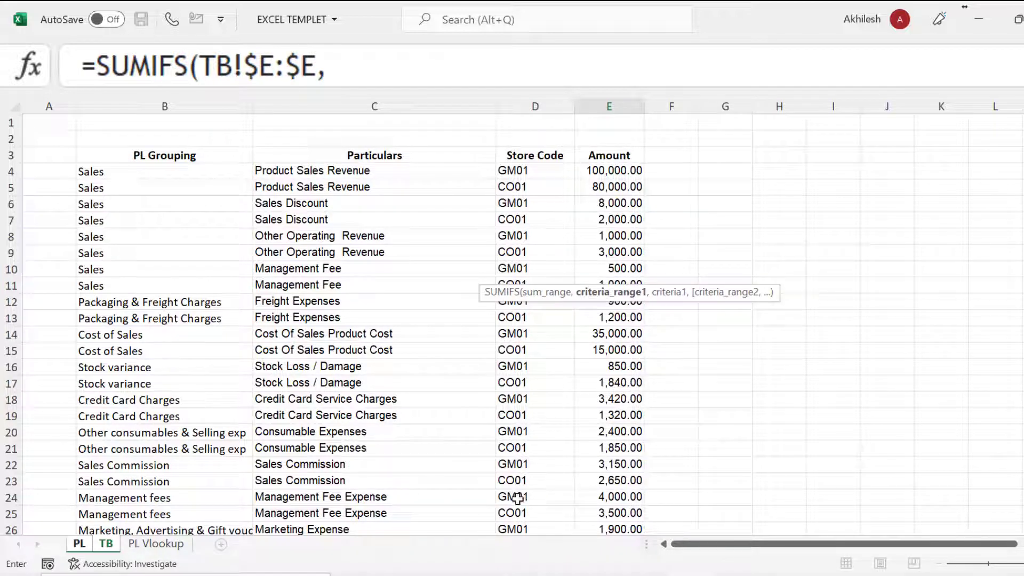
- Add criteria range TB!$B:$B and criterion PL!$B8 to the SUMIFS
click(428, 64)
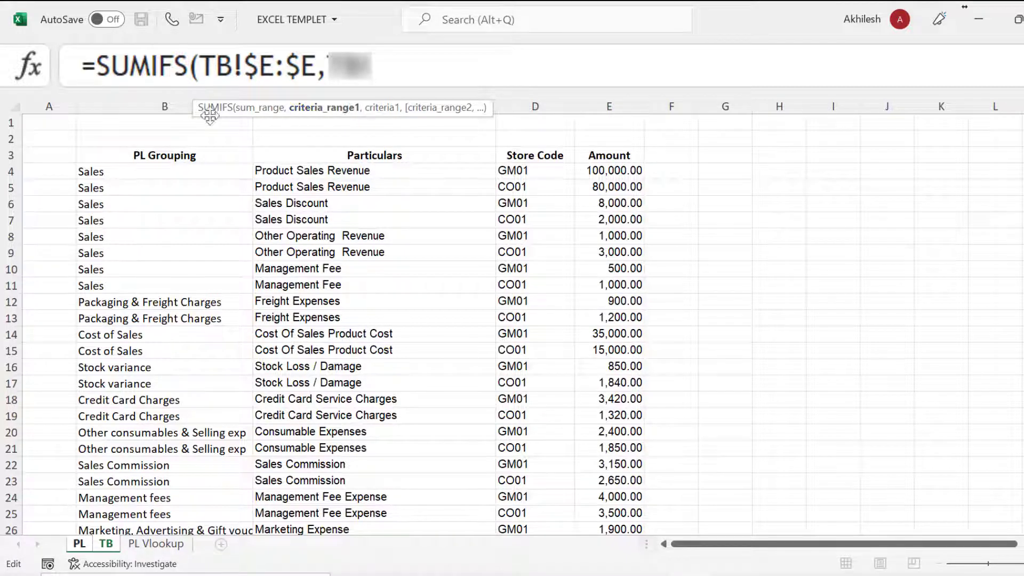
click(155, 103)
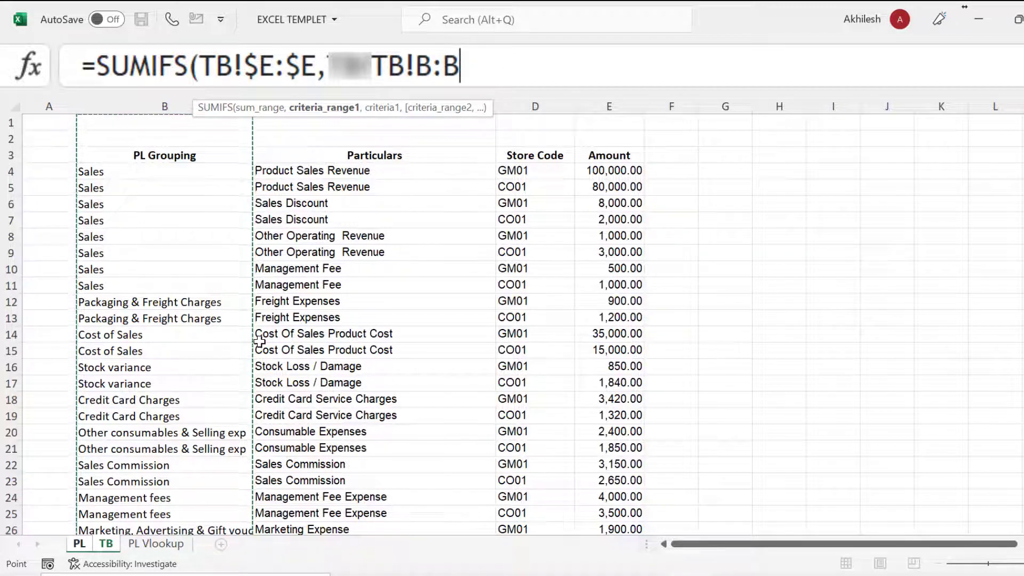
key(F4)
text(,)
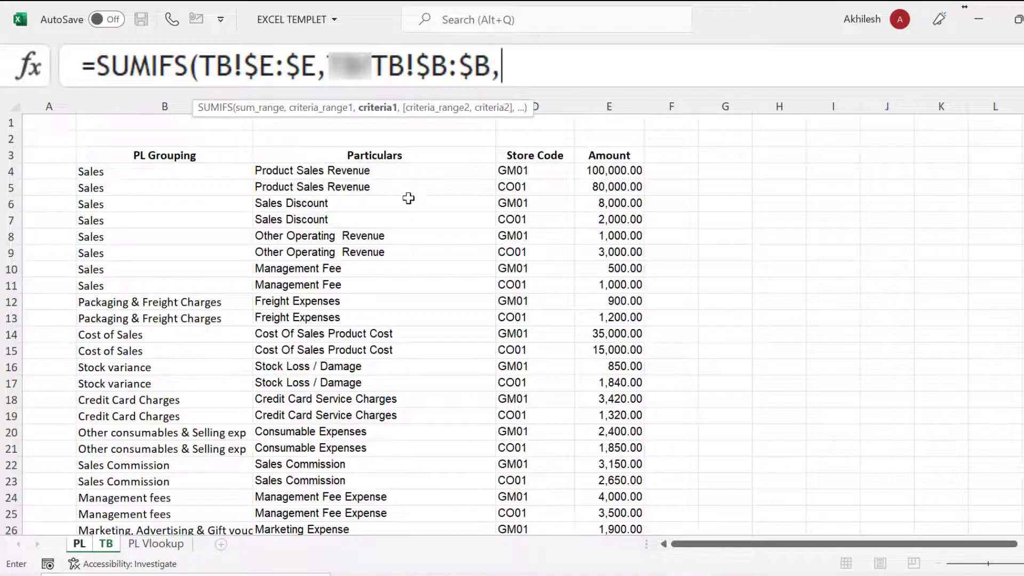
click(79, 545)
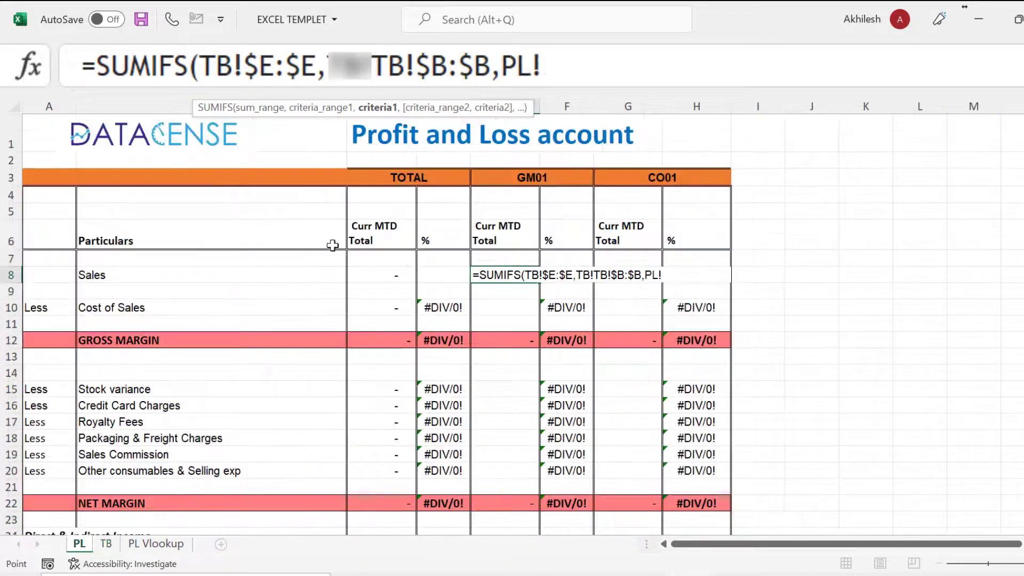
click(163, 279)
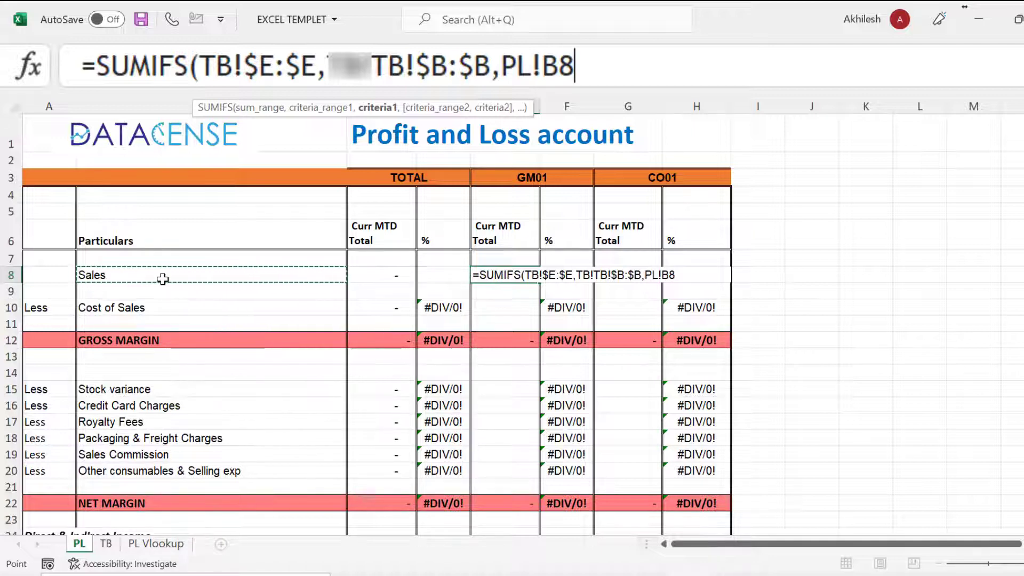
key(F4)
key(F4)
key(F4)
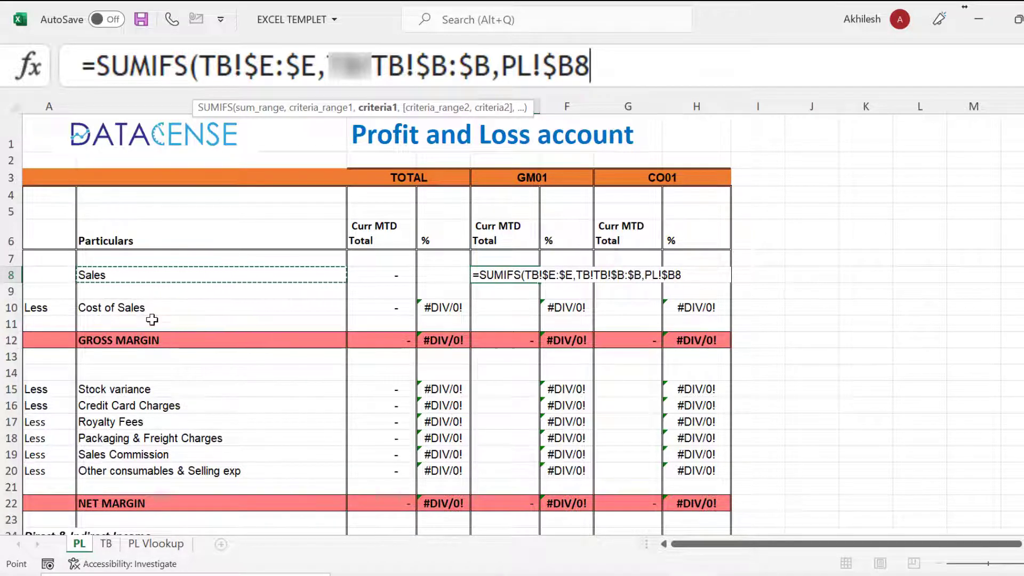
text(,)
- Add criteria range TB!$D:$D and row-locked criterion PL!E$3, then close the bracket
click(106, 543)
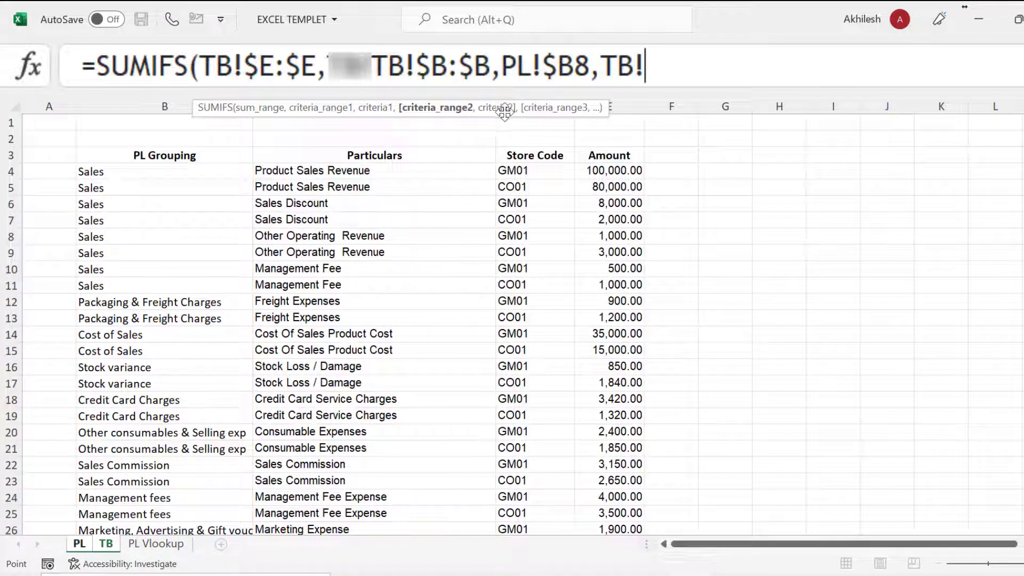
drag(502, 114, 531, 123)
click(535, 106)
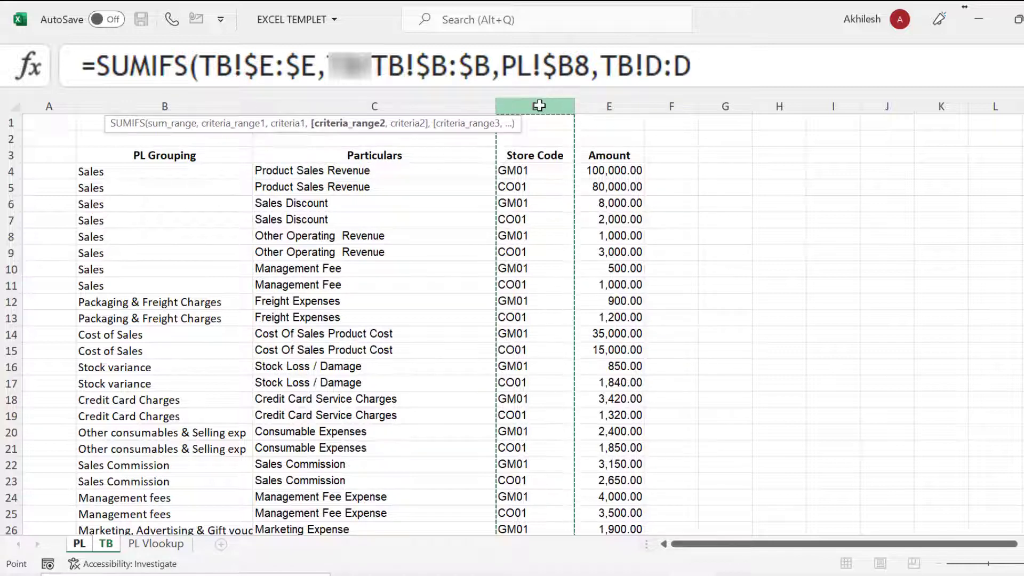
key(F4)
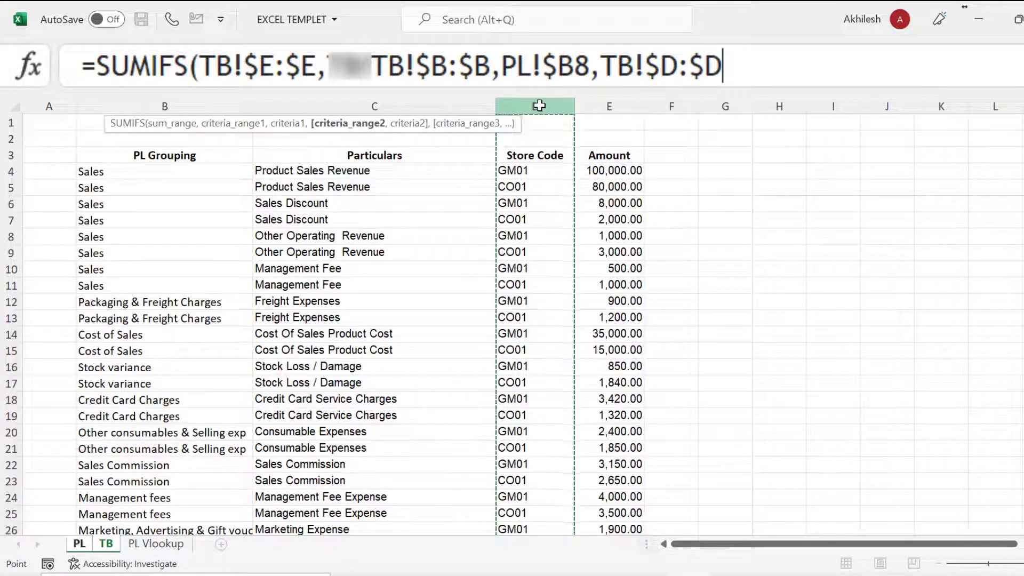
text(,)
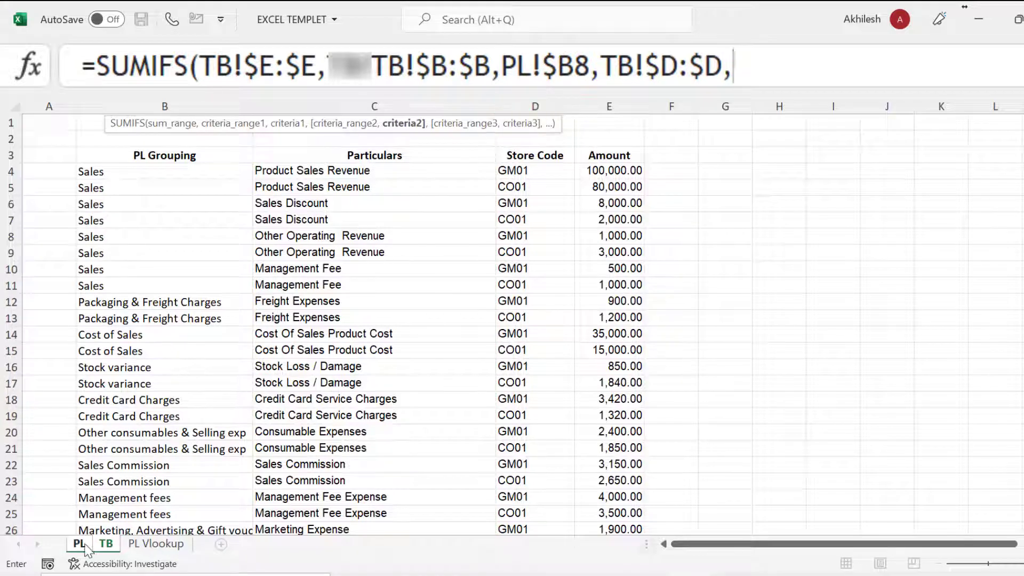
click(80, 543)
click(512, 178)
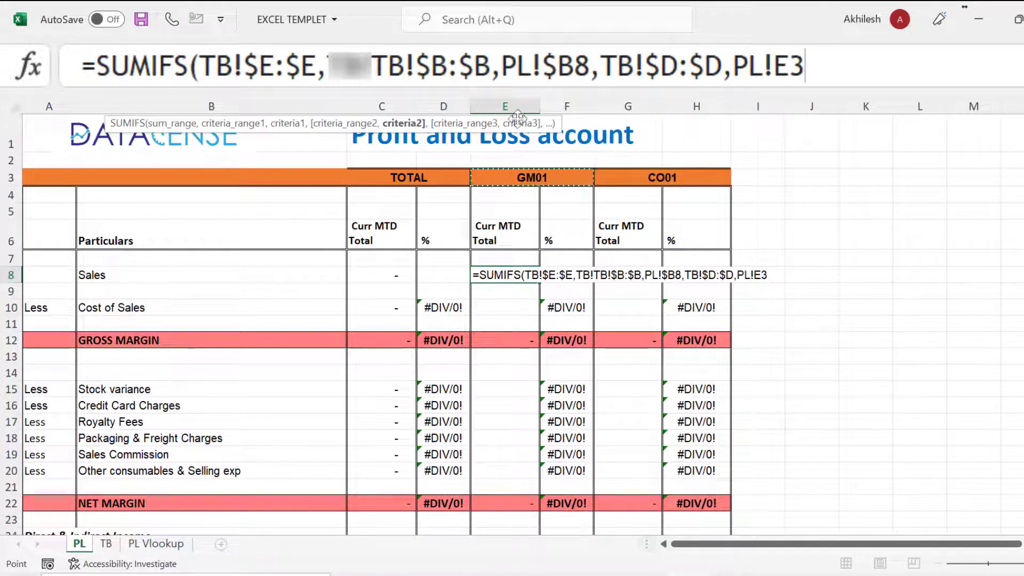
key(F4)
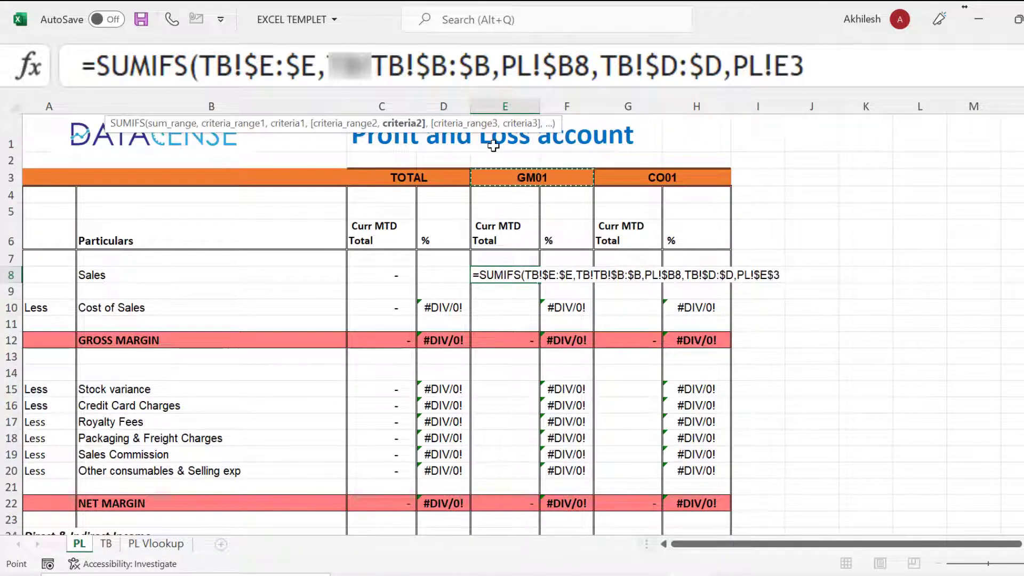
key(F4)
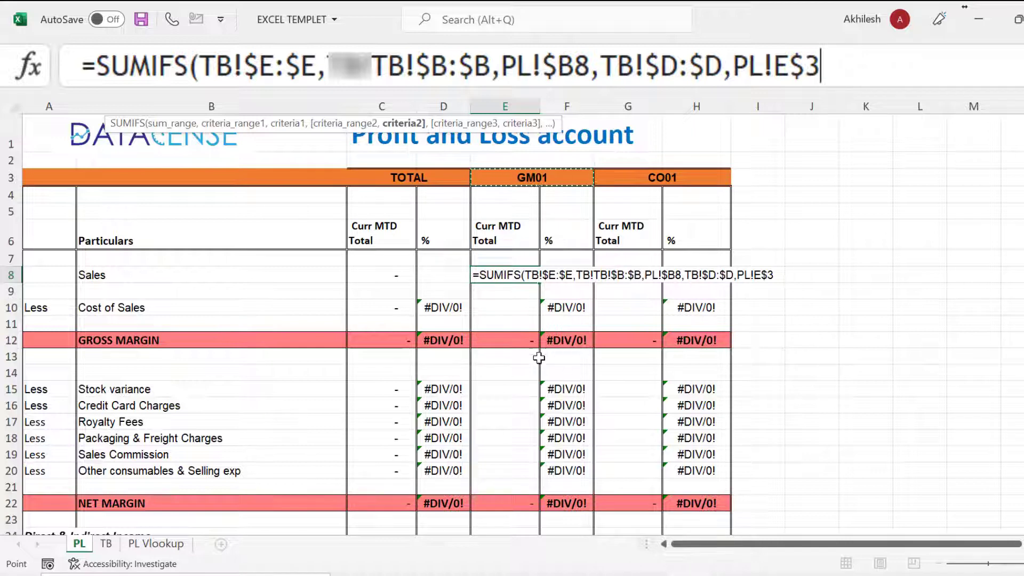
click(826, 72)
text())
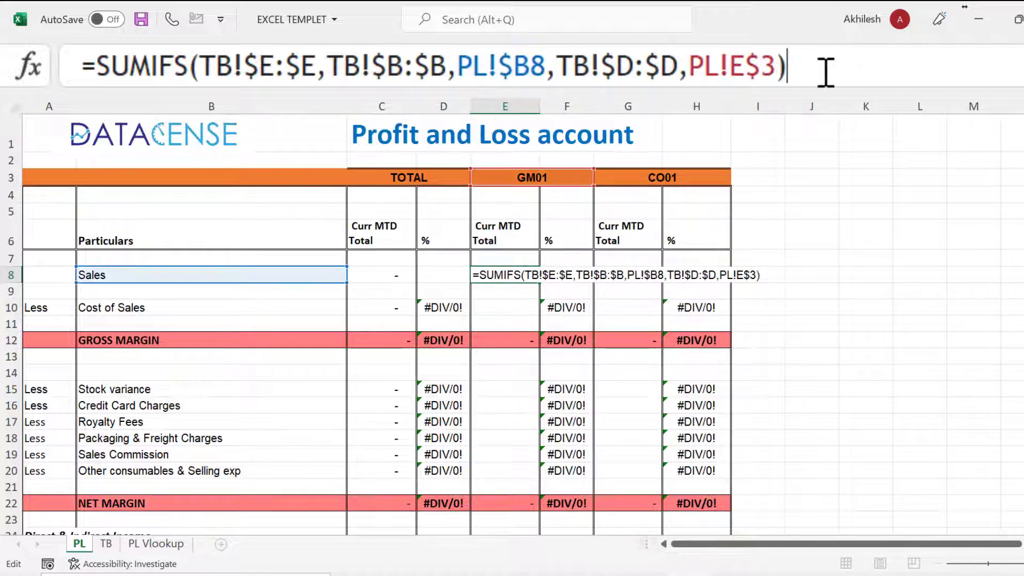
- Commit the E8 formula, copy it, and paste into E10, E15:E20, E25, E31:E38, E41 and E43
key(Return)
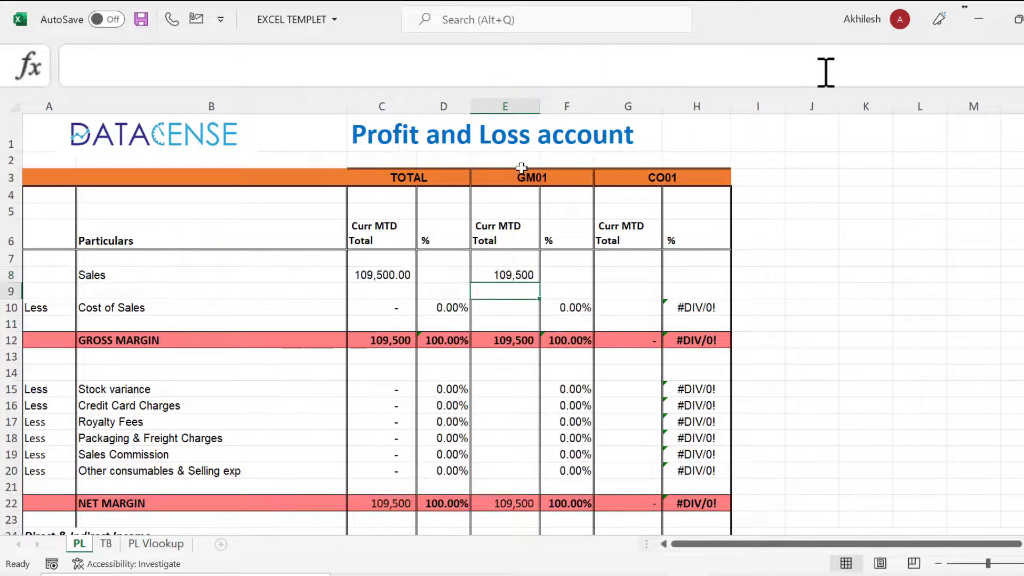
click(517, 274)
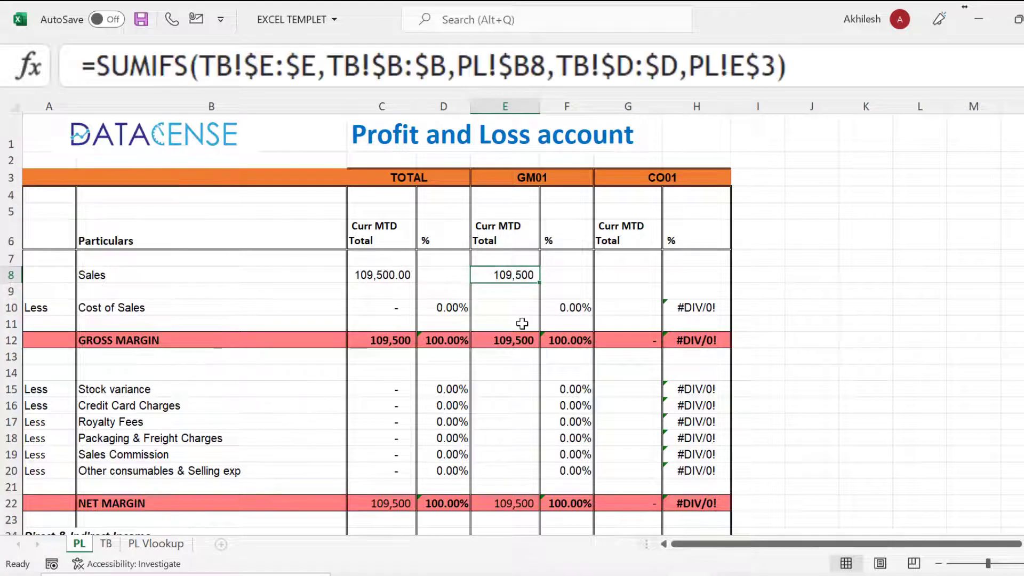
key(ctrl+c)
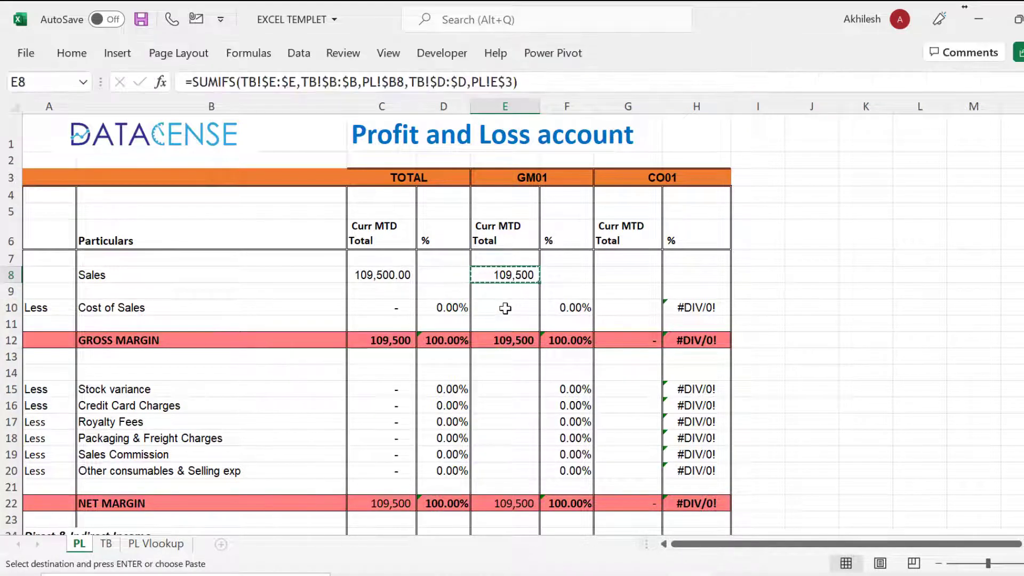
click(505, 308)
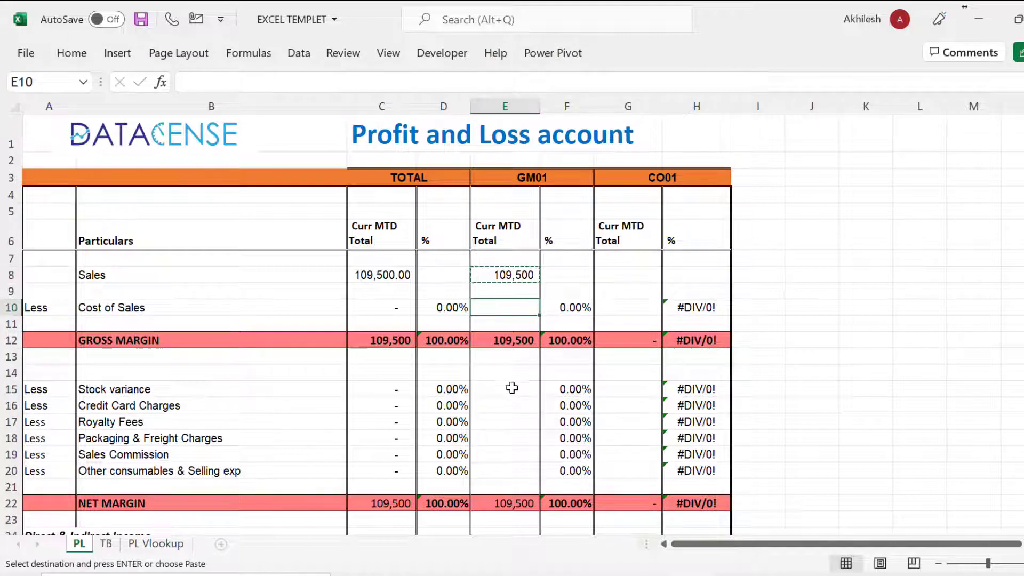
drag(507, 391, 511, 466)
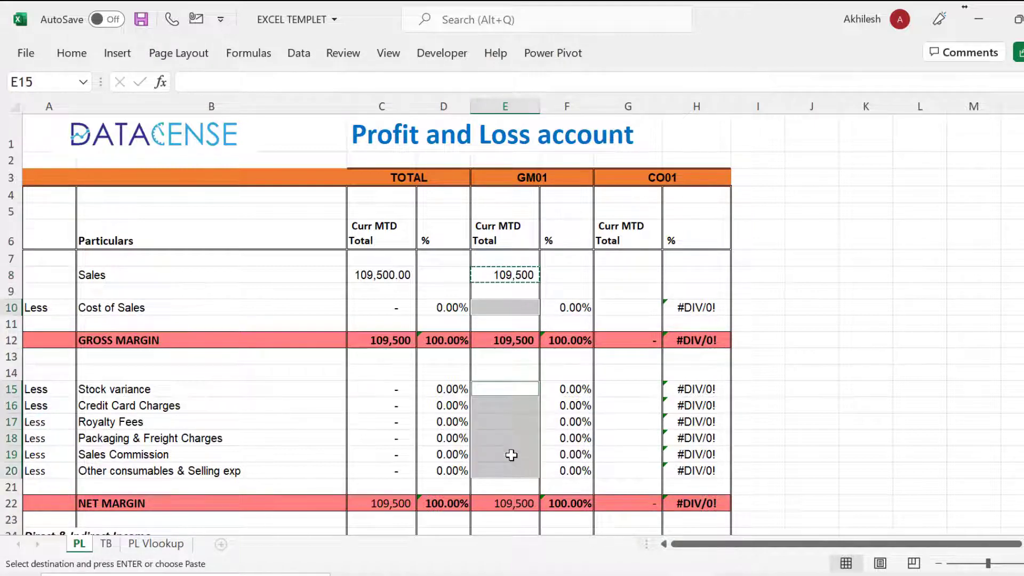
scroll(508, 453, down, 4)
ctrl+click(498, 319)
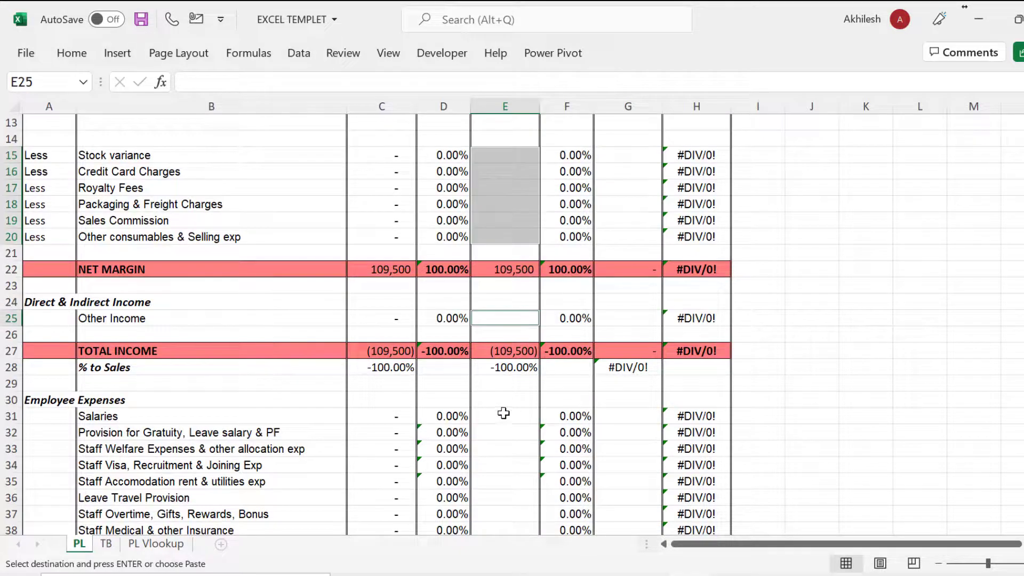
drag(503, 413, 508, 530)
scroll(507, 530, down, 3)
ctrl+click(513, 465)
ctrl+click(512, 498)
key(ctrl+v)
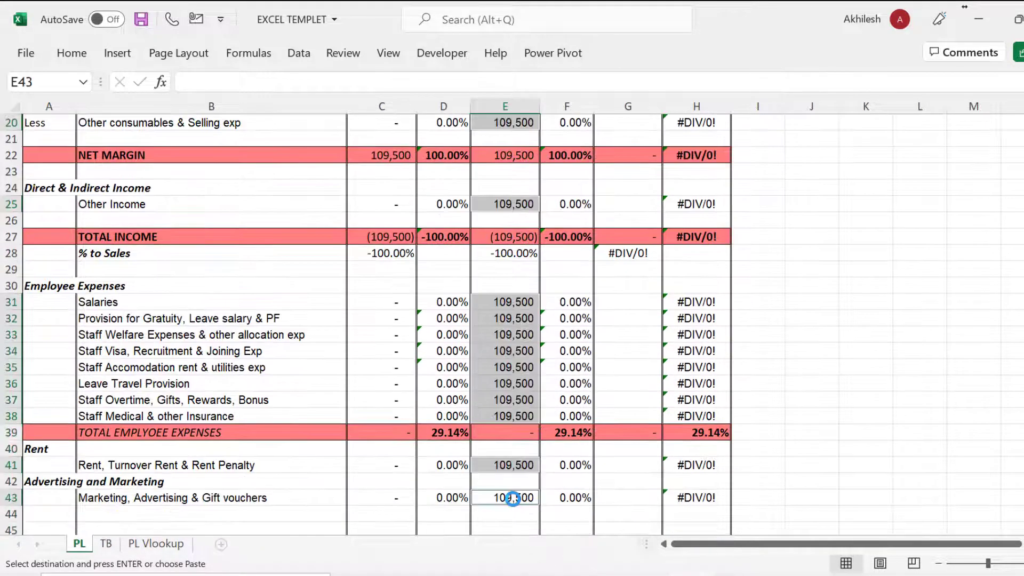
- Paste the E8 formula into E47:E61, E63 and E65
scroll(513, 493, down, 8)
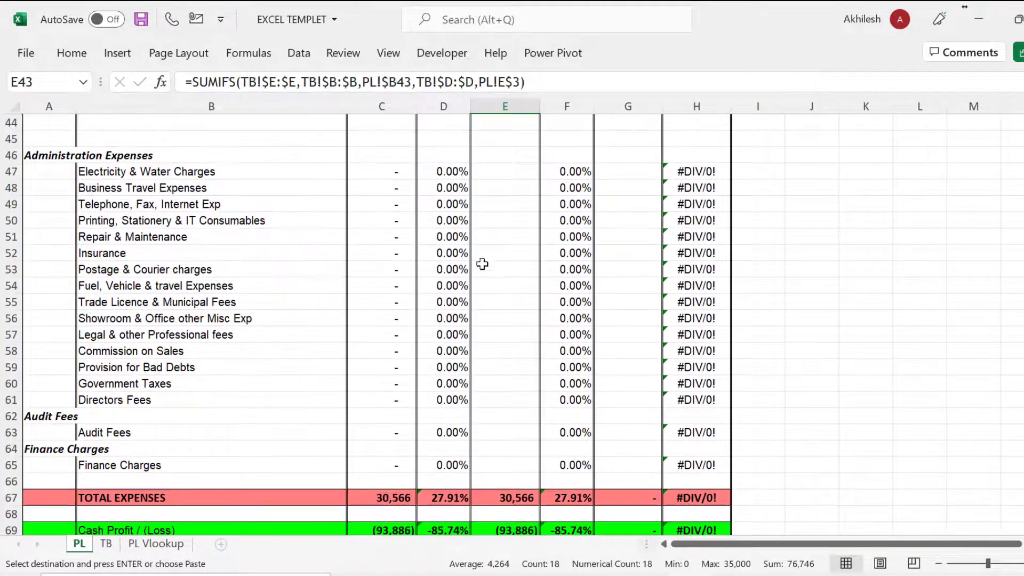
drag(491, 180, 511, 407)
ctrl+click(506, 434)
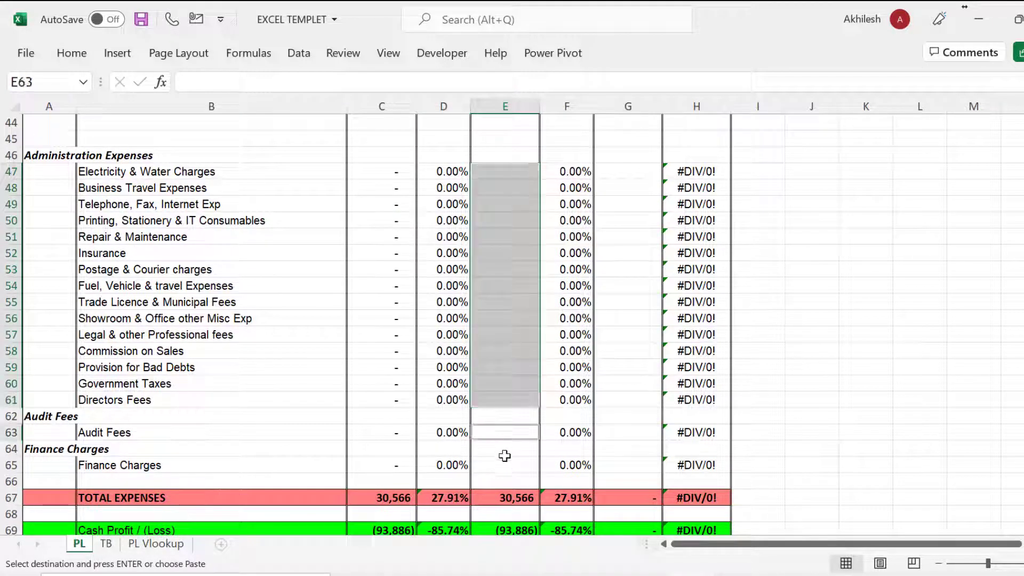
ctrl+click(505, 463)
key(ctrl+v)
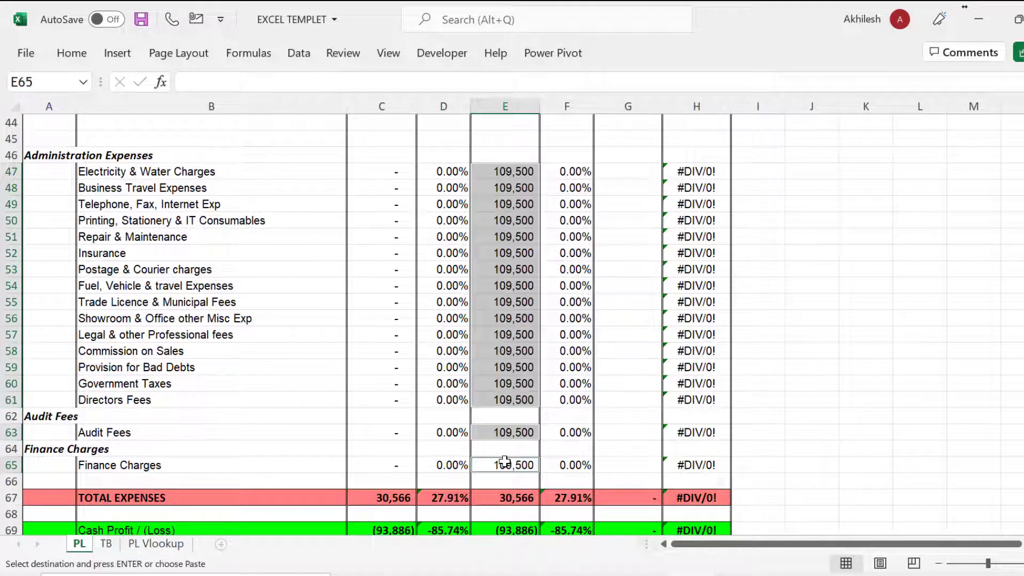
- Paste the E8 formula into E71, E75 and E79 and scroll to check the results
scroll(516, 416, down, 4)
click(505, 367)
ctrl+click(500, 440)
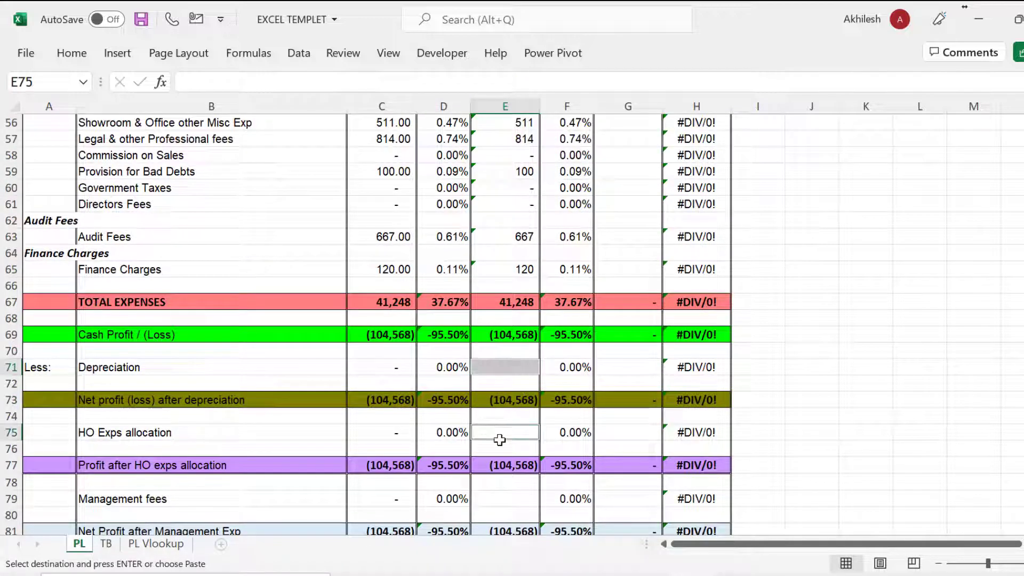
ctrl+click(503, 501)
key(ctrl+v)
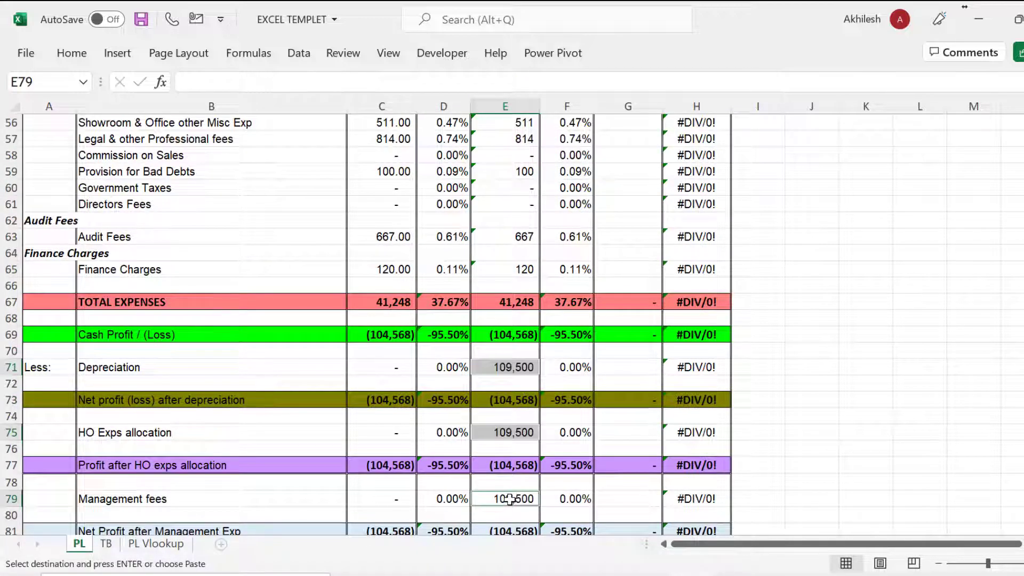
scroll(505, 418, down, 3)
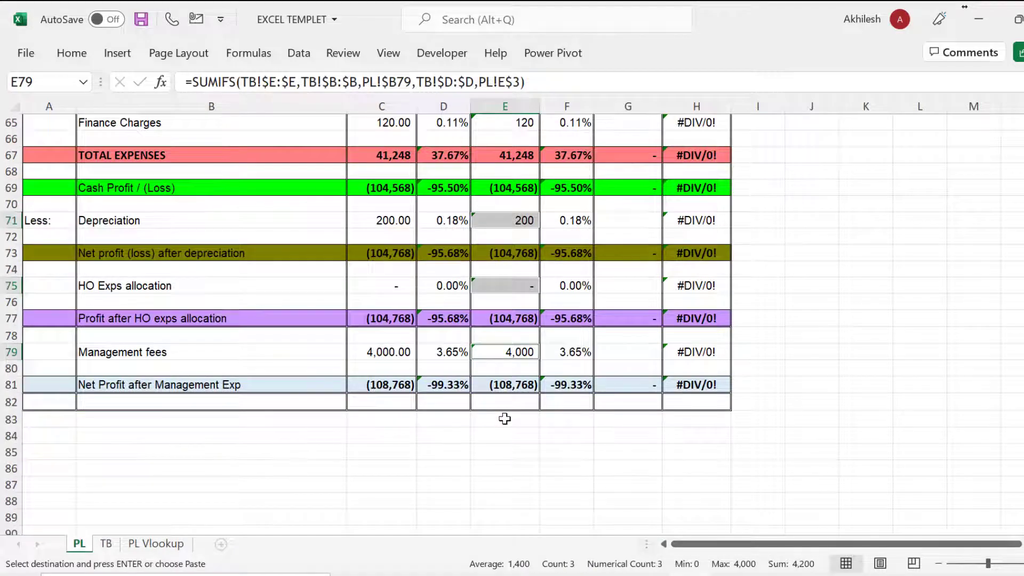
scroll(504, 418, up, 10)
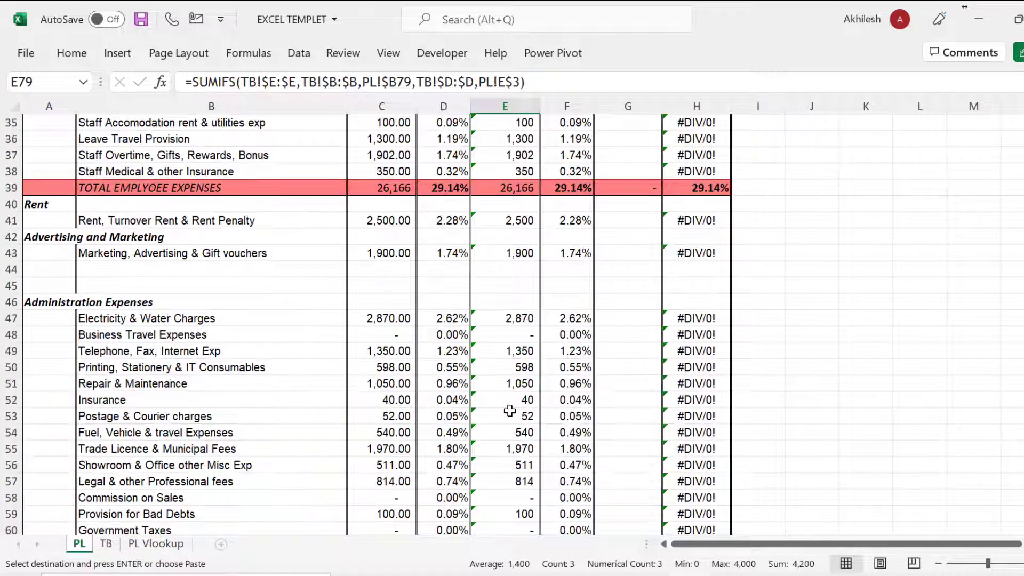
scroll(510, 411, down, 4)
scroll(512, 408, up, 15)
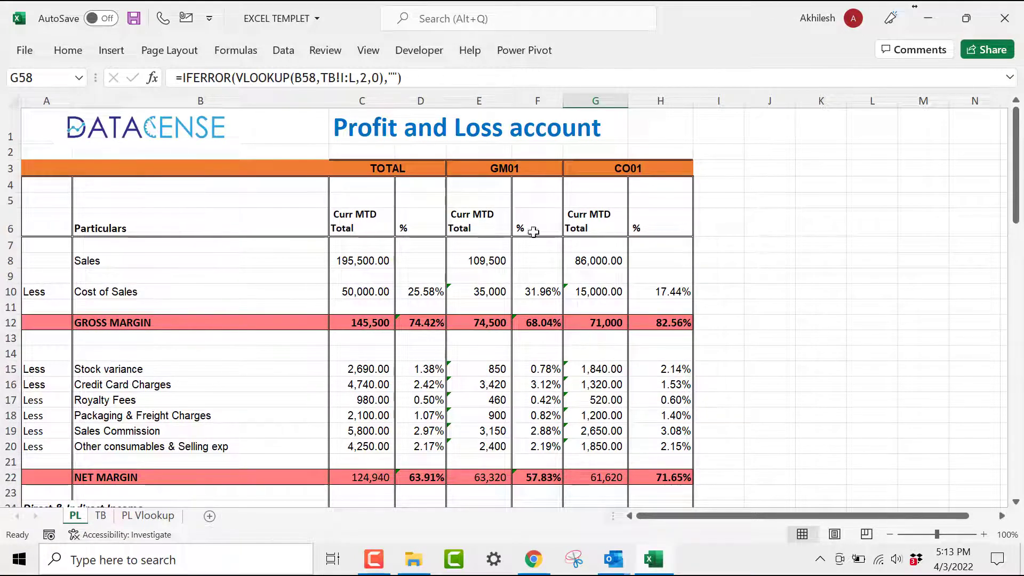
- Walk through E8's SUMIFS sum range and grouping/store criteria, then open G8's IFERROR(VLOOKUP) formula
click(491, 251)
double_click(488, 260)
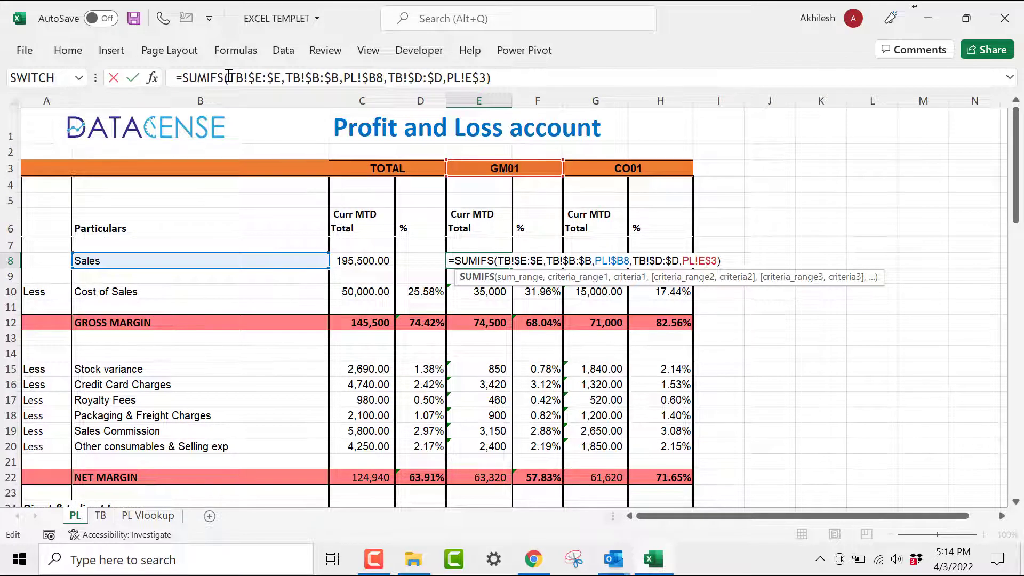
double_click(230, 78)
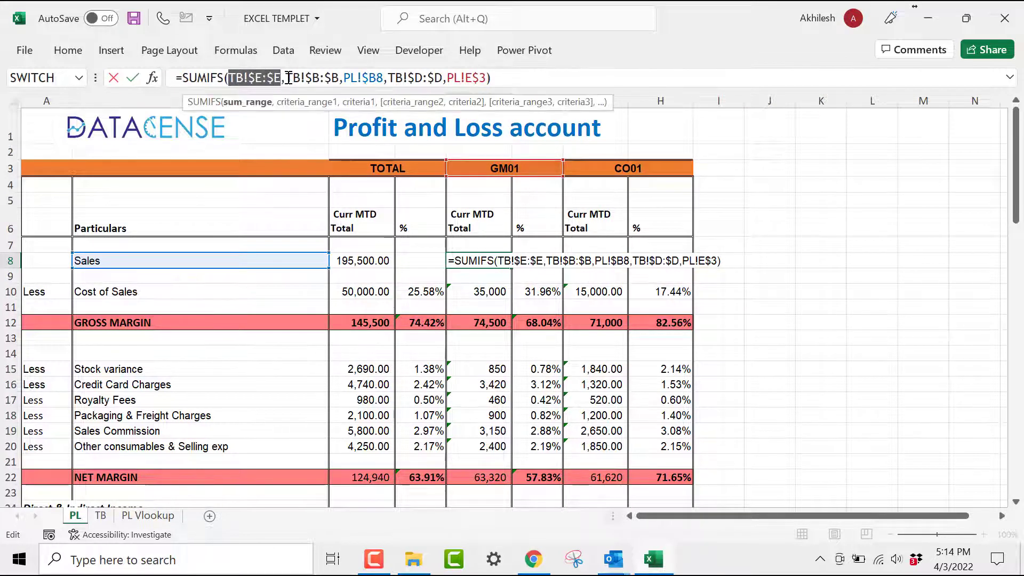
drag(285, 79, 383, 78)
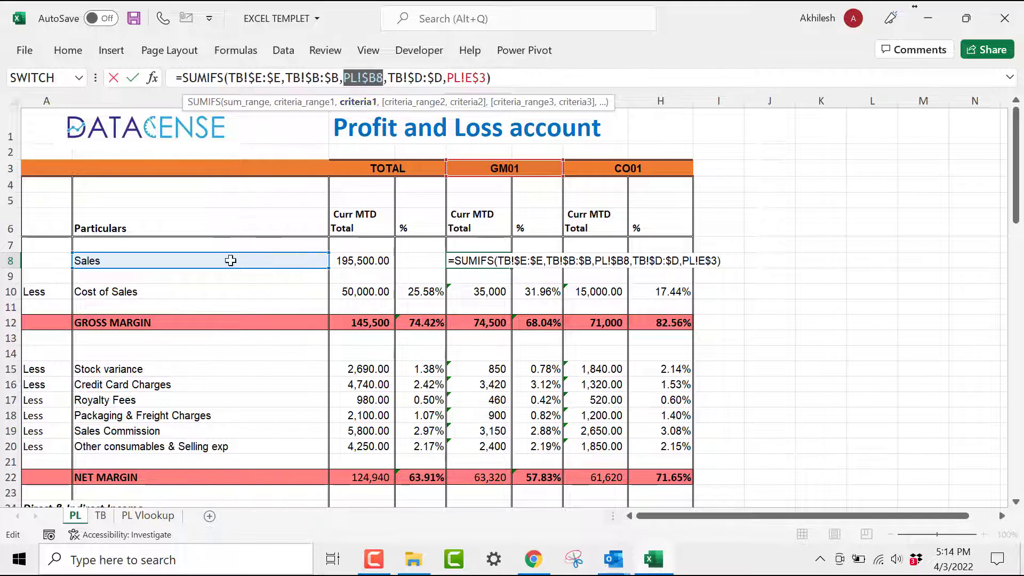
drag(390, 77, 486, 79)
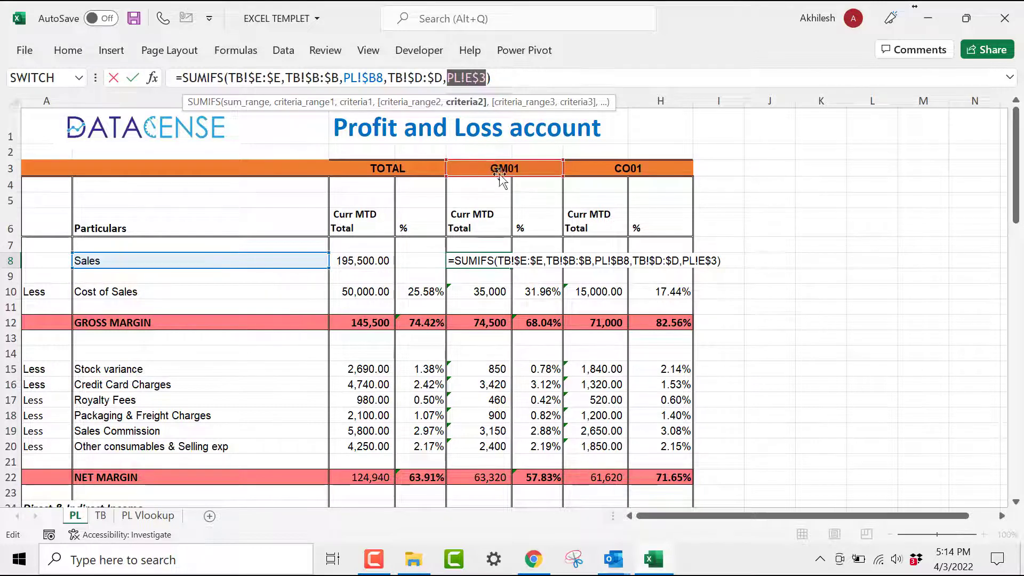
key(Tab)
key(Tab)
key(F2)
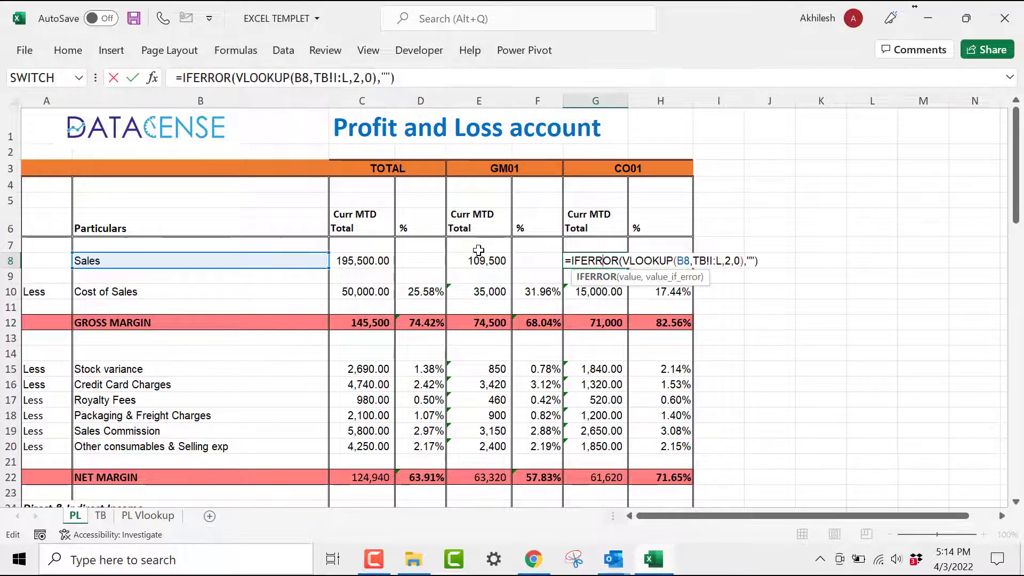